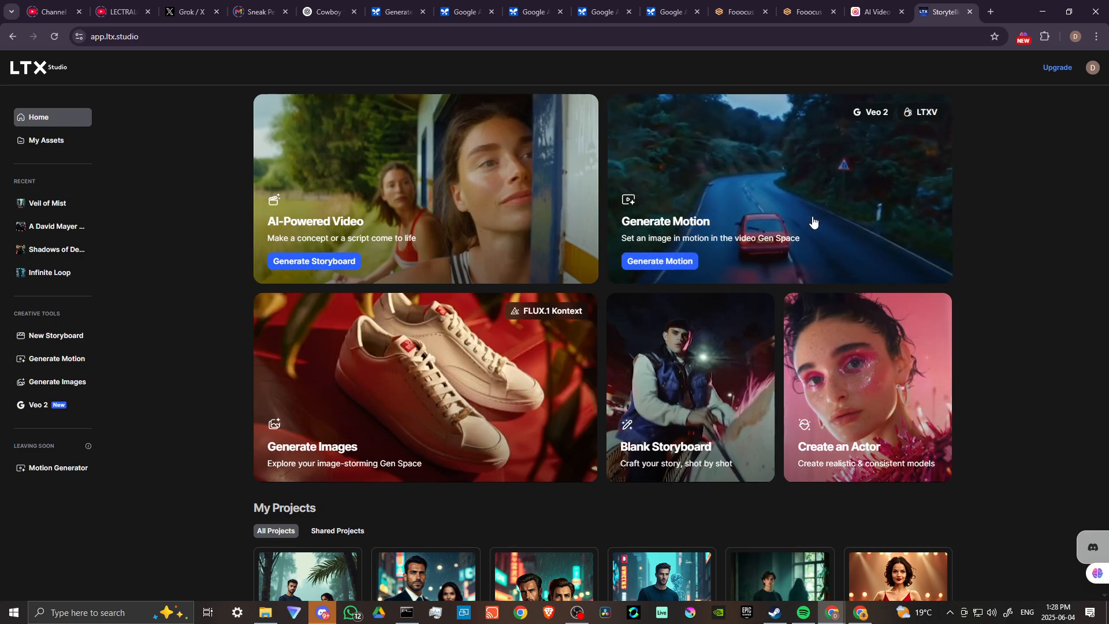
Start a new blank storyboard and name the project CITY OF FOREVER
scroll(814, 222, down, 1)
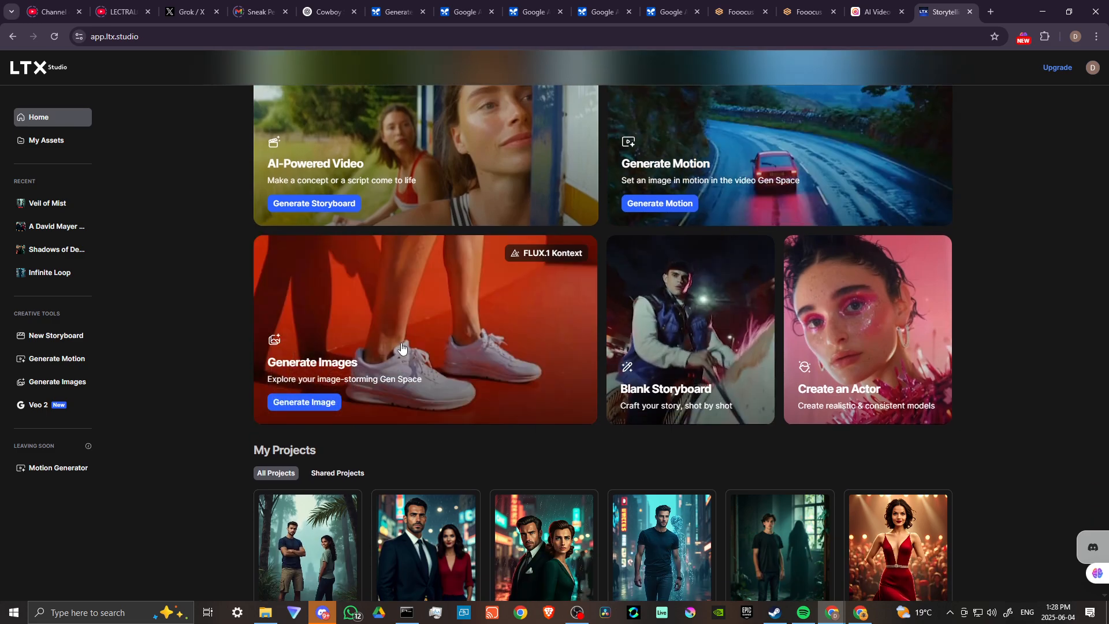
mouse_move(670, 336)
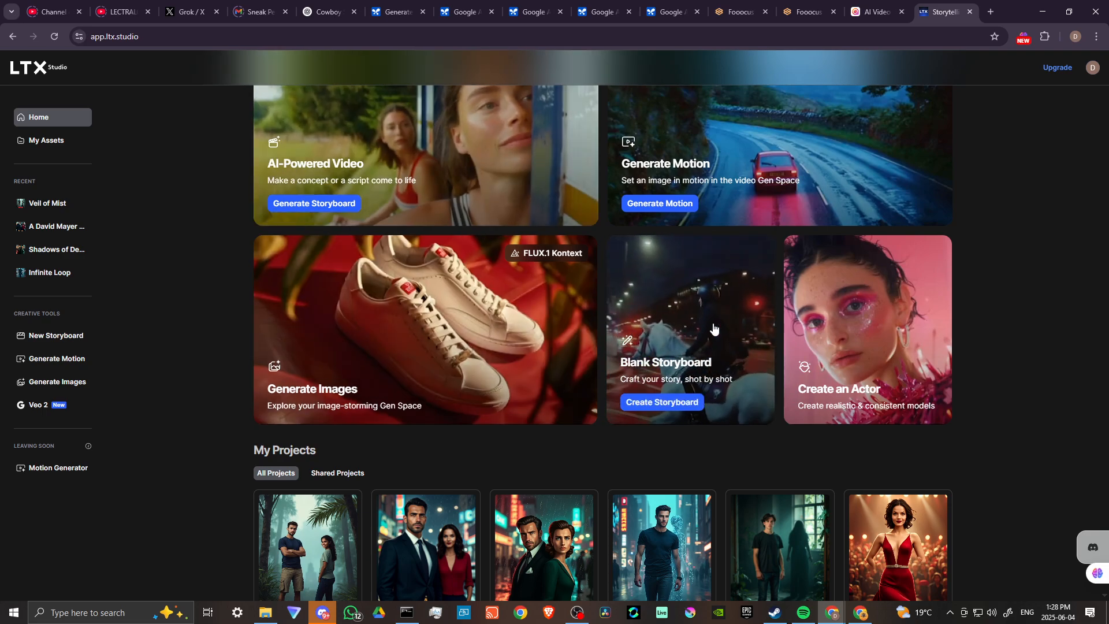
mouse_move(867, 391)
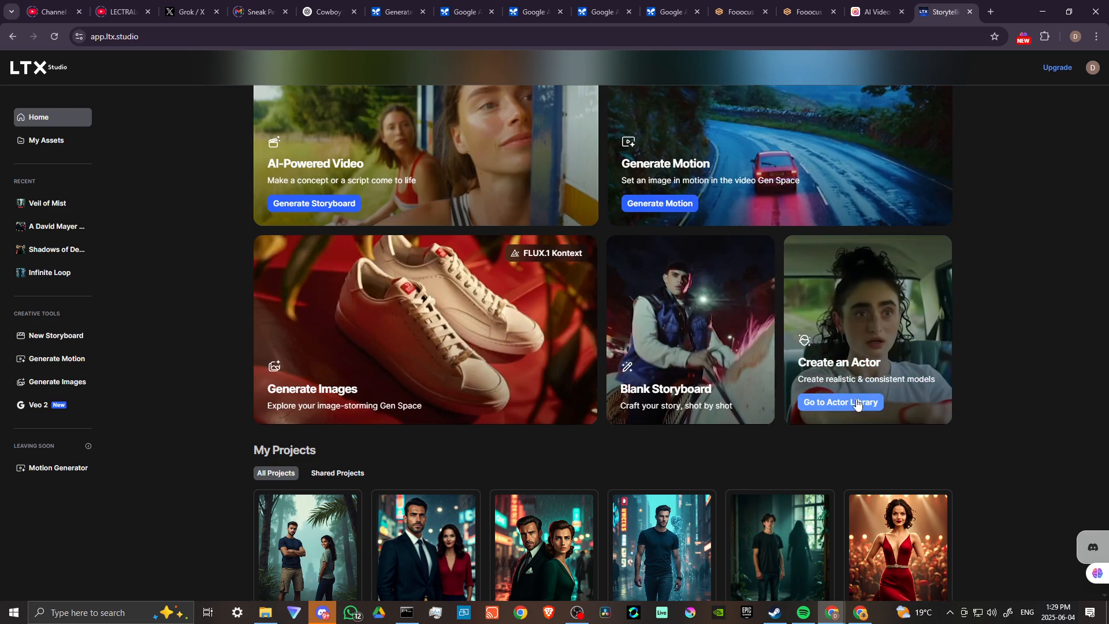
scroll(858, 405, down, 1)
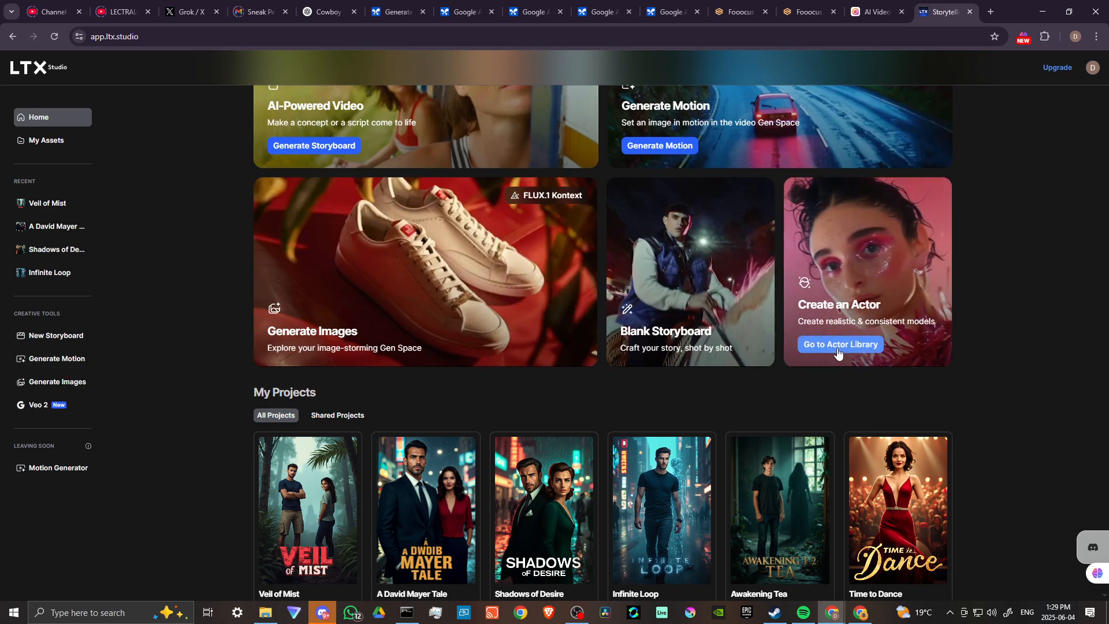
scroll(848, 381, up, 1)
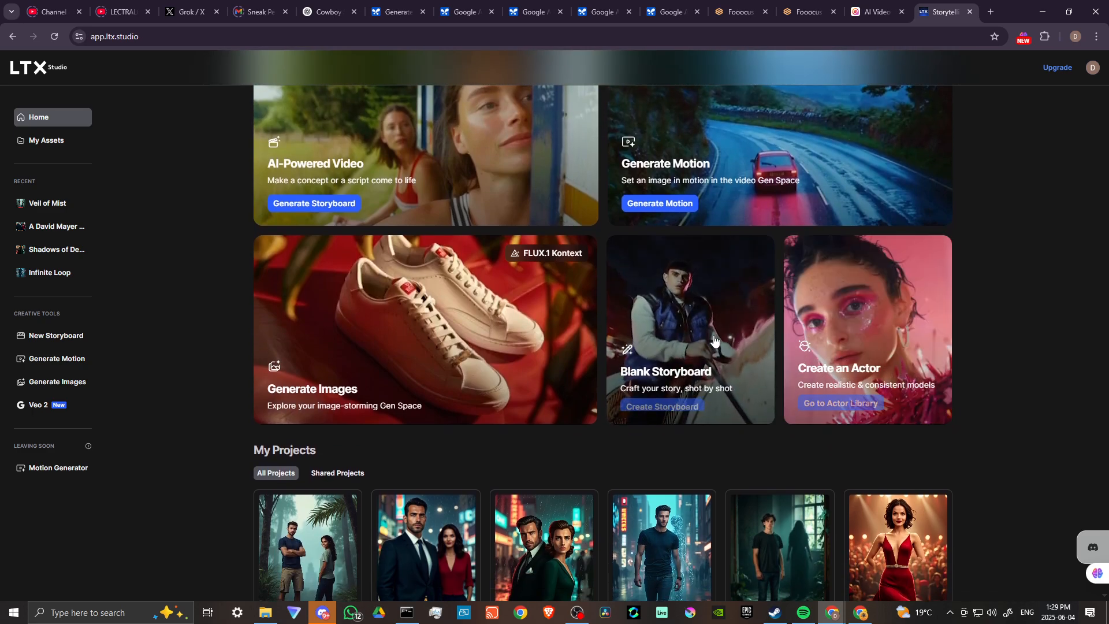
scroll(705, 347, down, 1)
scroll(670, 361, up, 1)
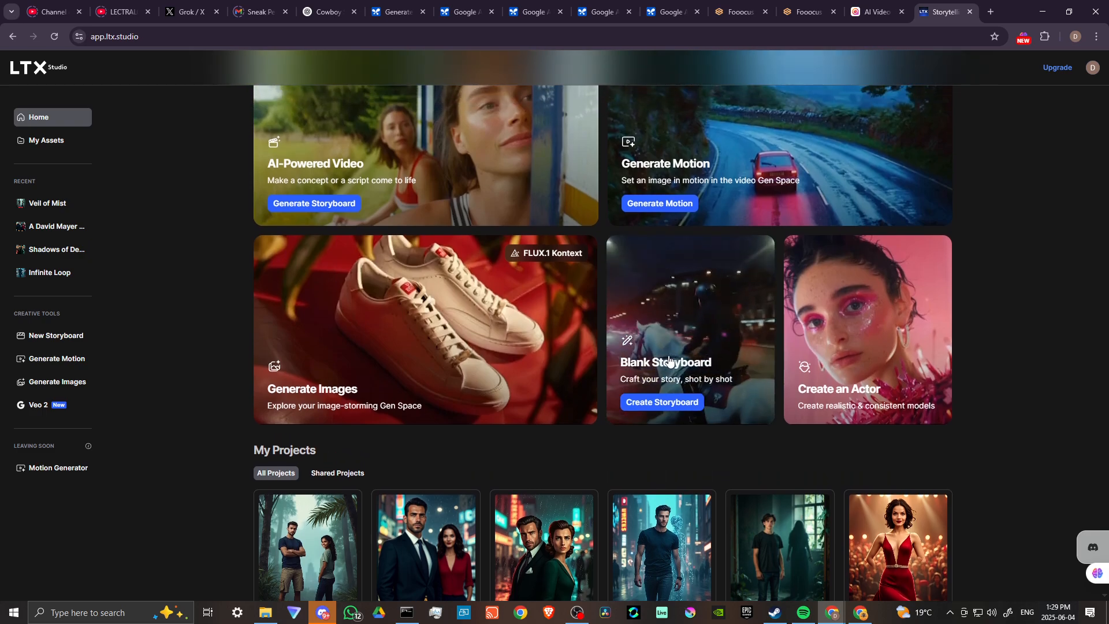
click(651, 404)
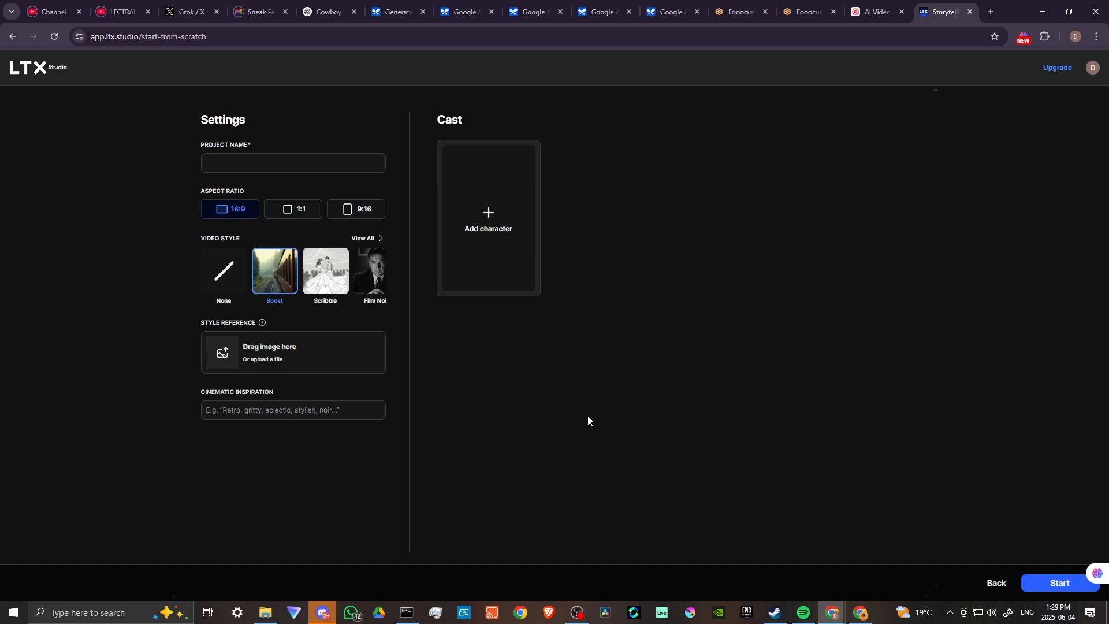
click(262, 163)
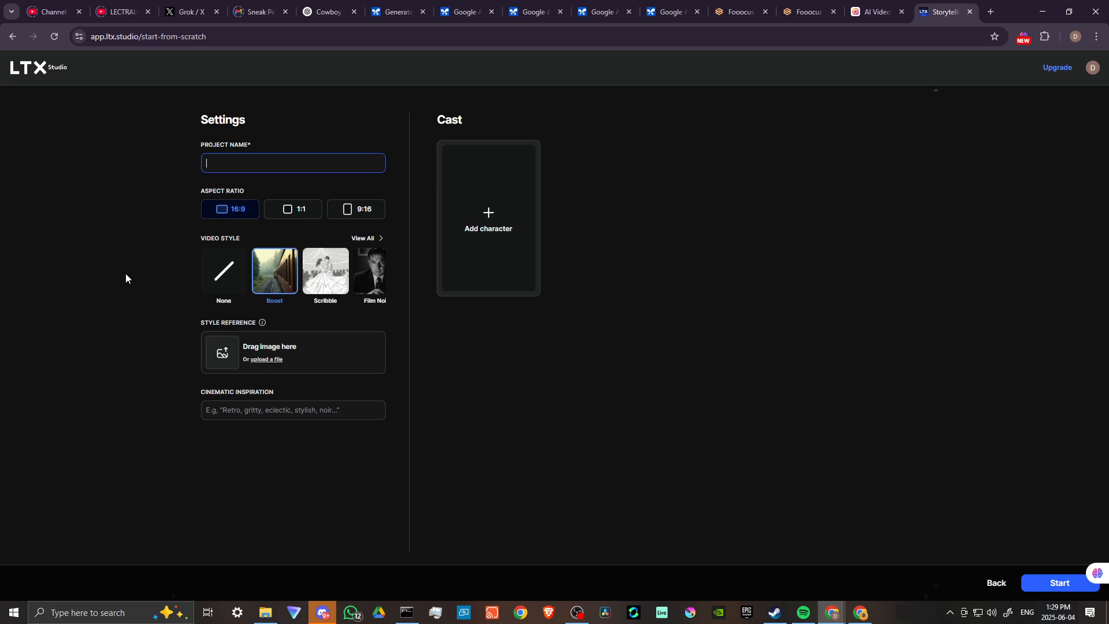
text(CITY OF FOREVER)
Begin a new cast character and choose the actor Maya from the actor library
click(492, 222)
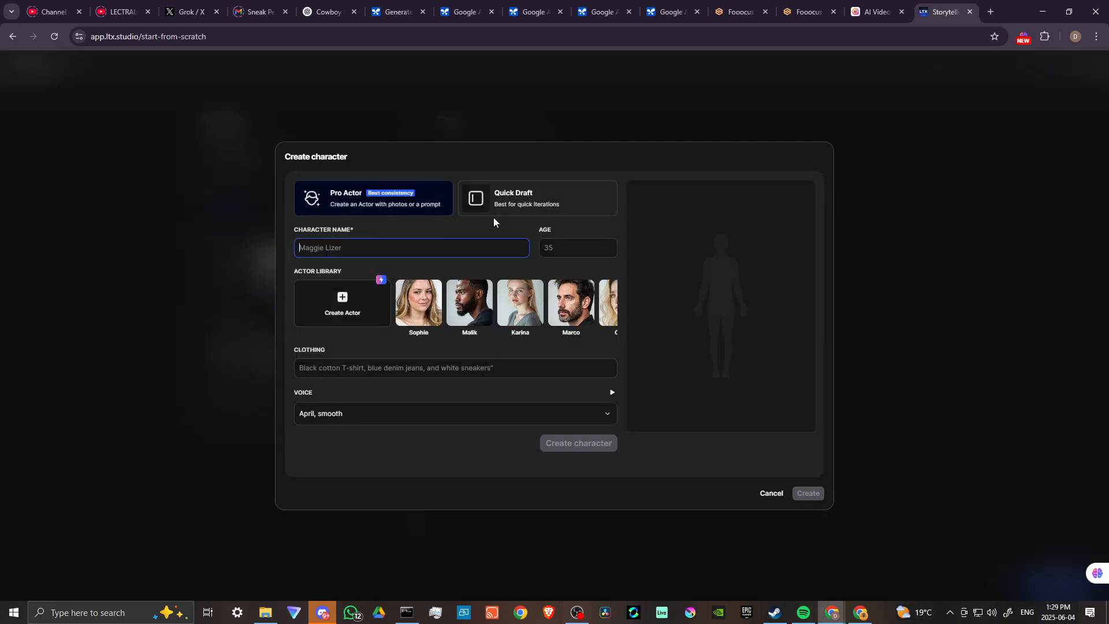
click(608, 309)
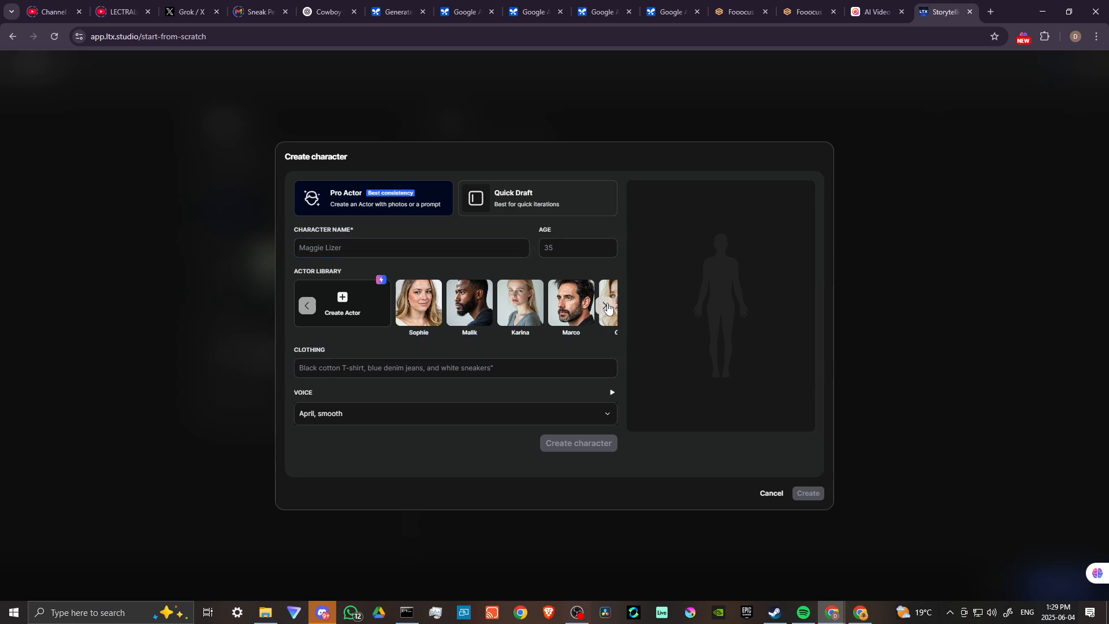
click(608, 309)
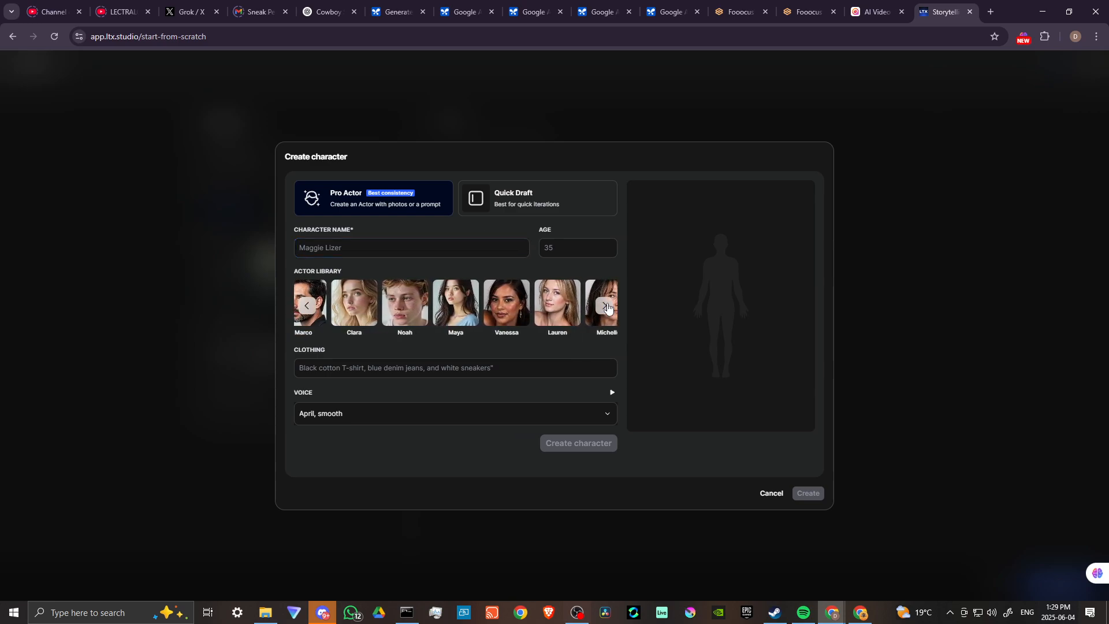
click(608, 309)
click(307, 308)
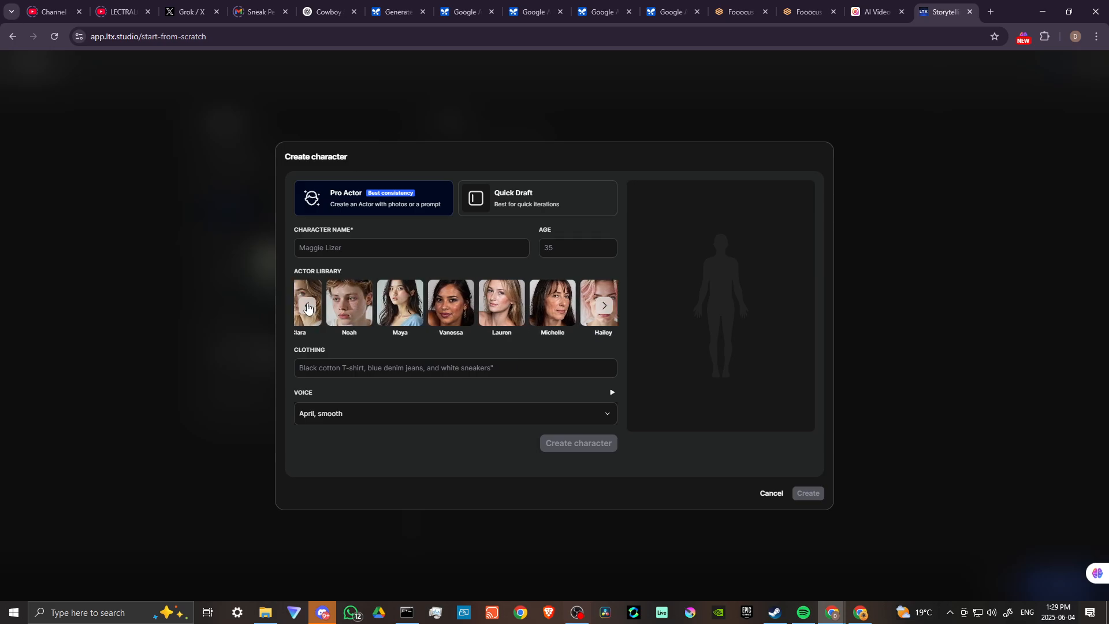
click(469, 306)
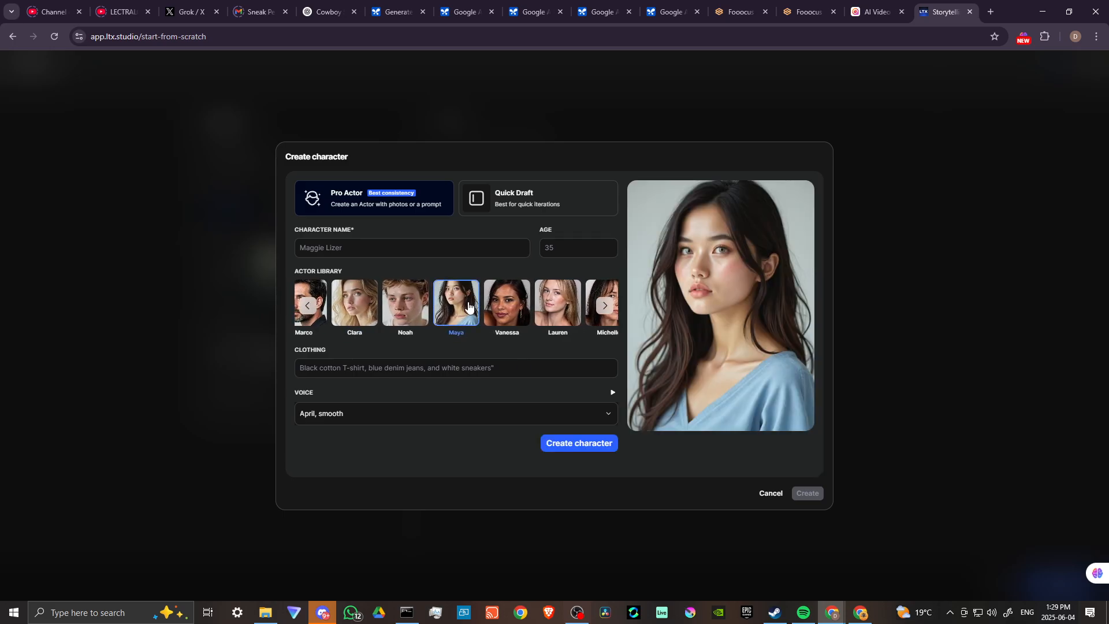
Name the character Maya and set the age to 27
click(345, 249)
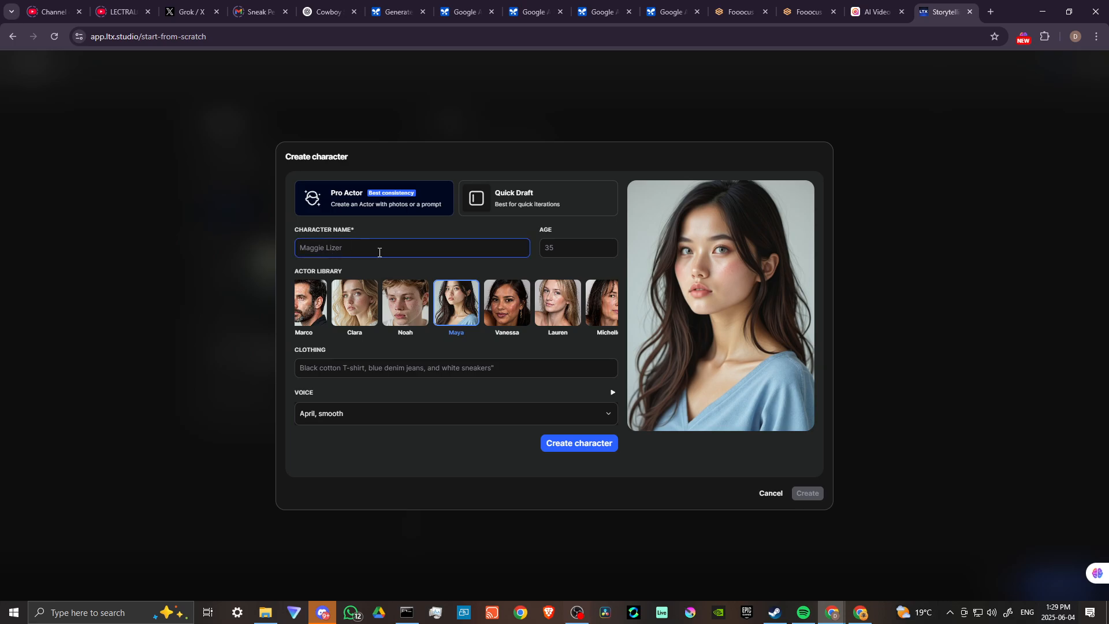
text(Maya)
click(566, 249)
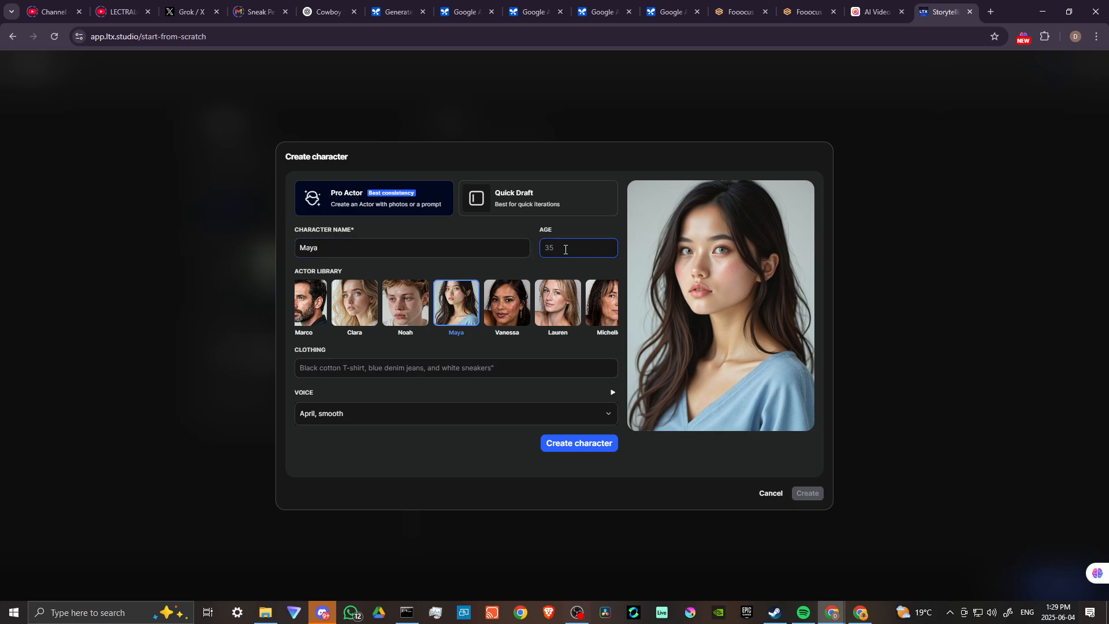
text(27)
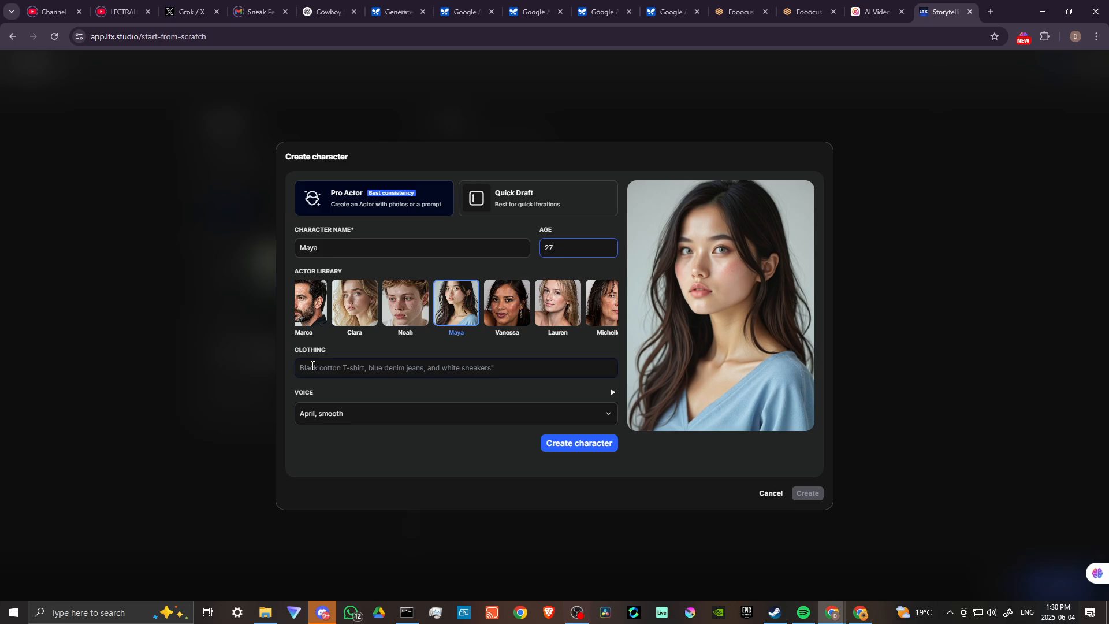
Describe the character's clothing as SPACE DRESS, generate the character and add it to the cast
click(312, 366)
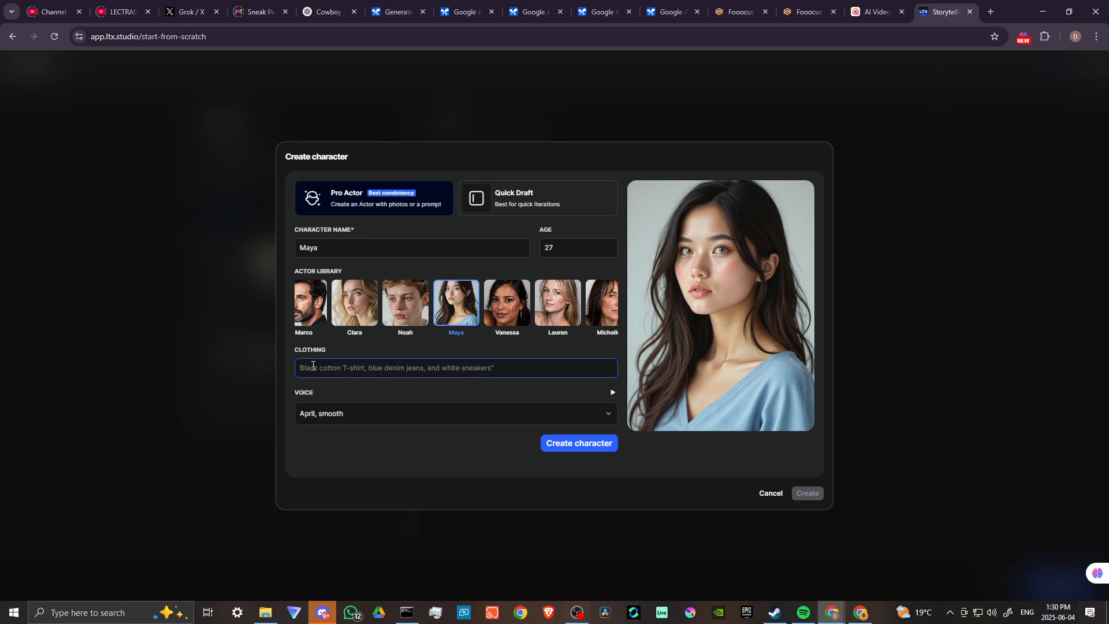
text(SPACE )
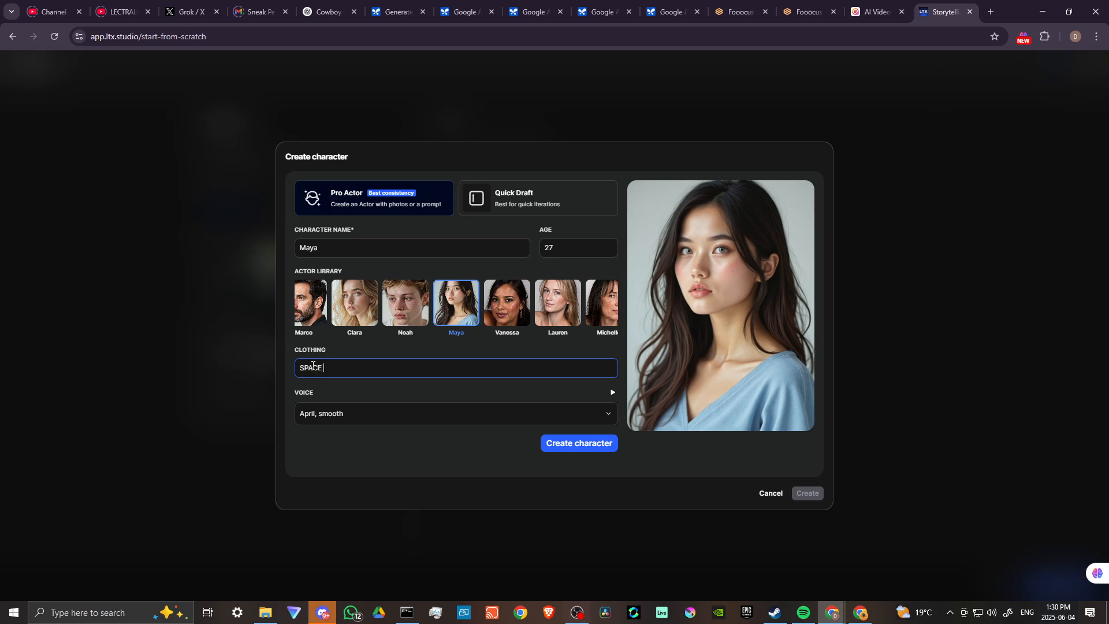
text(DRESS)
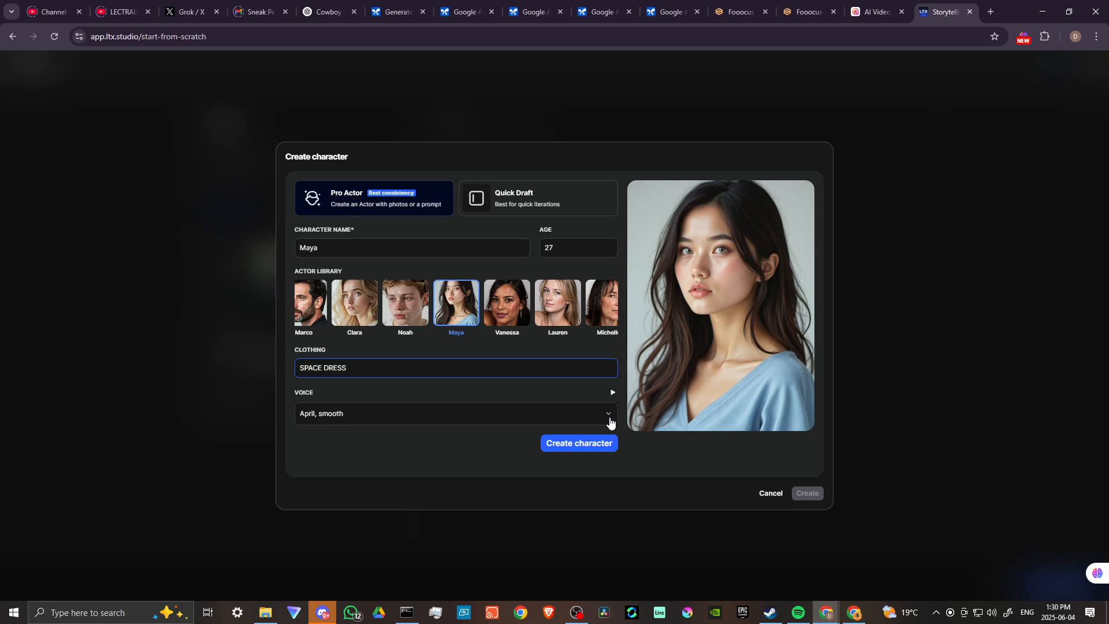
click(559, 443)
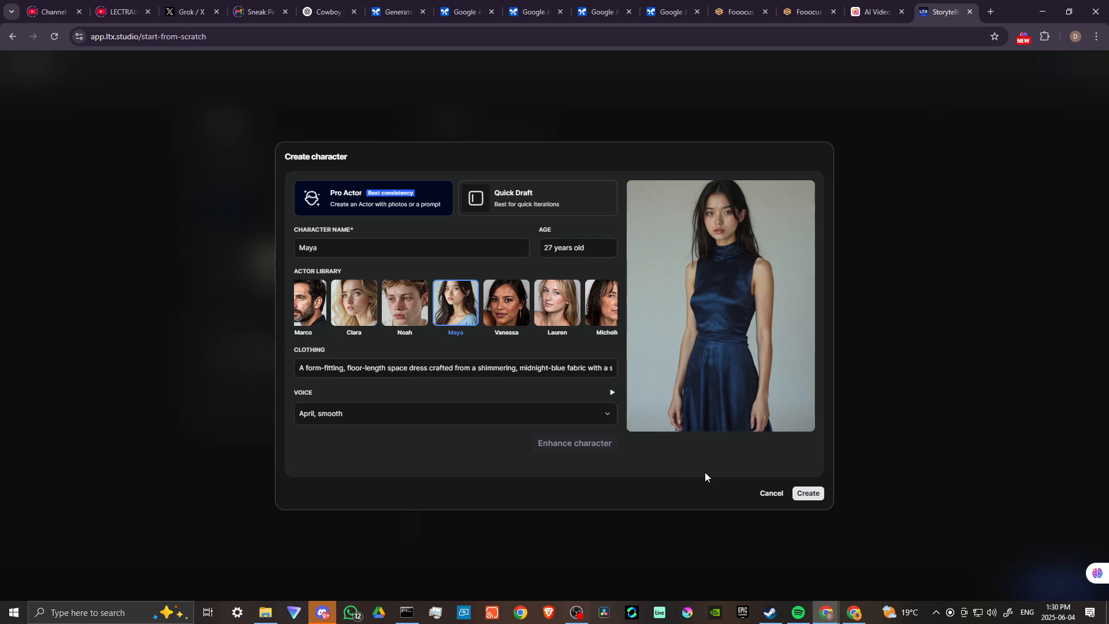
click(808, 493)
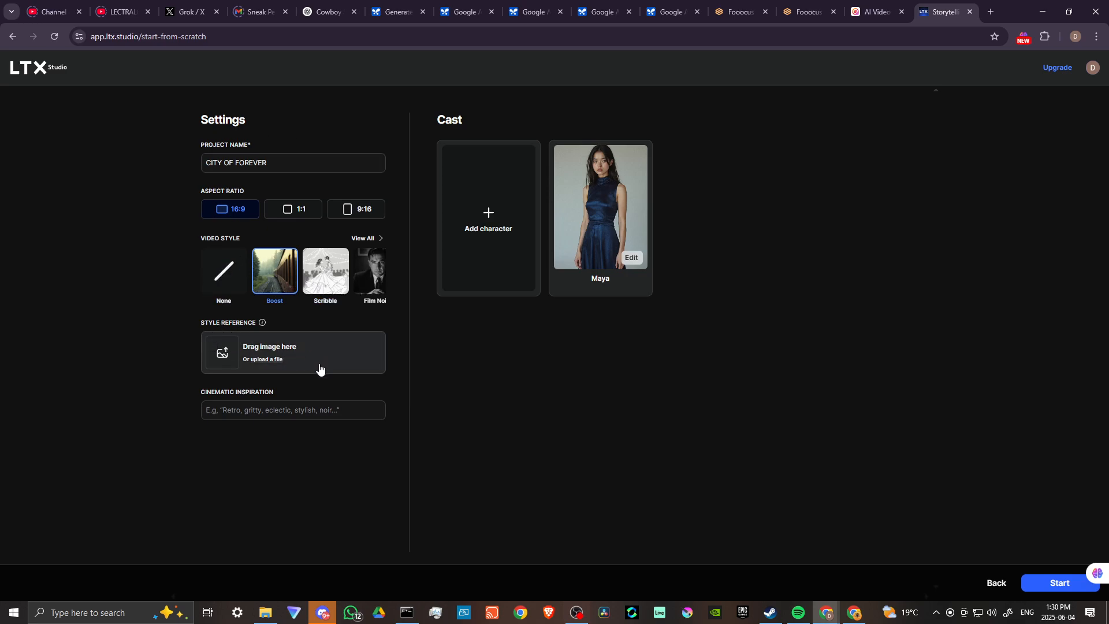
Fill in the project's cinematic inspiration and start the storyboard
click(255, 408)
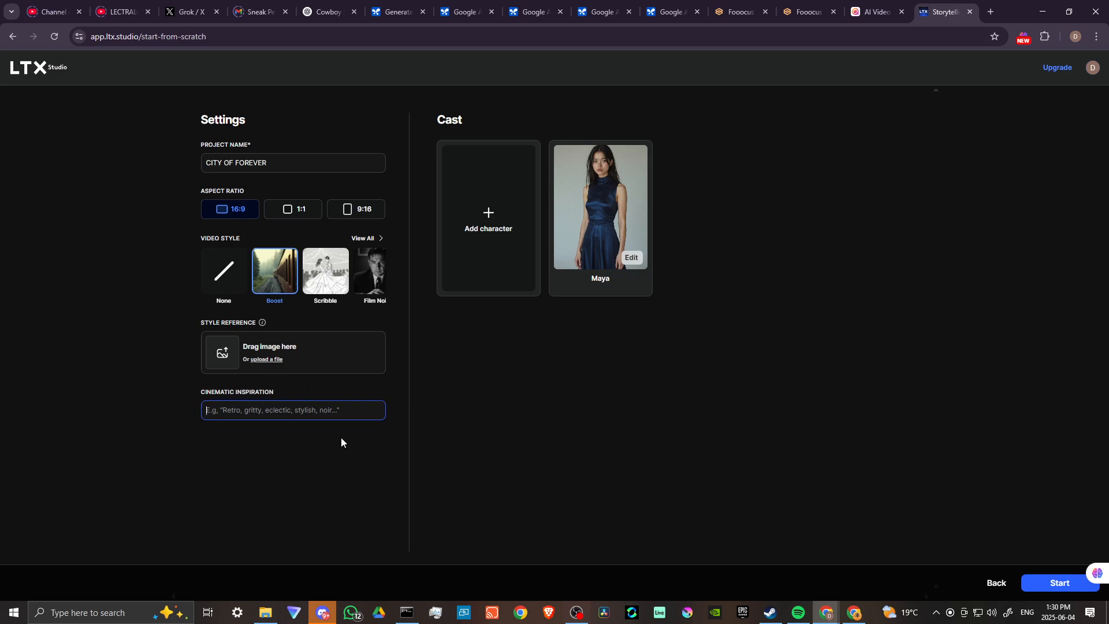
text(sc)
click(1059, 583)
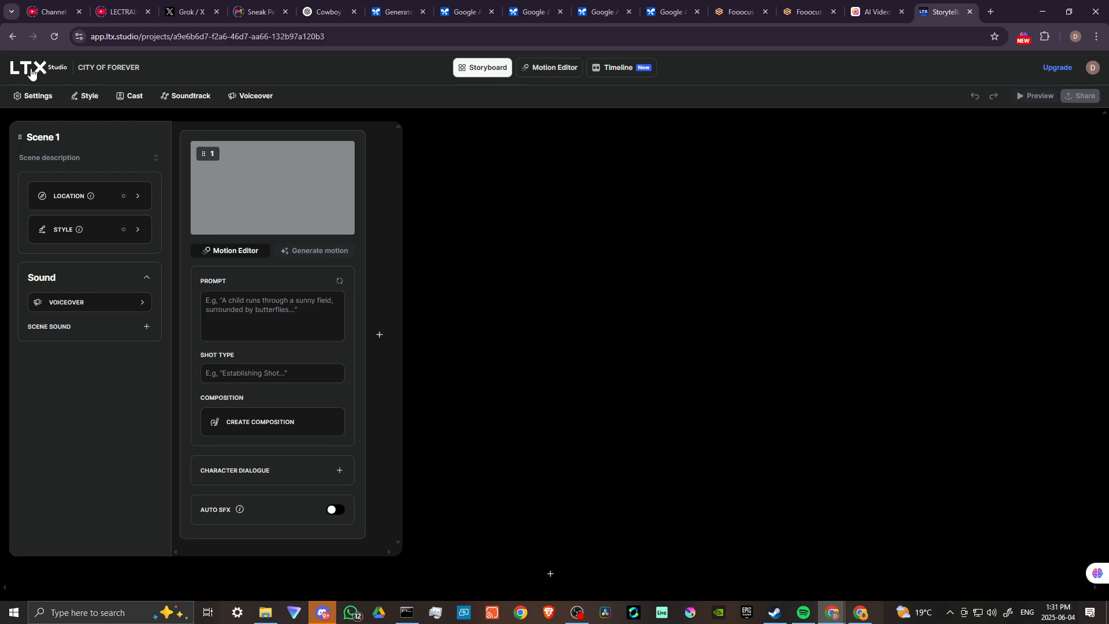
Start an AI-powered video storyboard with the concept "CITY OF FOREVER: A WOMAN REFLECTS ON LIVING IN AN ETERNAL INIFINITE CITY IN THE QUANTUM REALM"
click(32, 72)
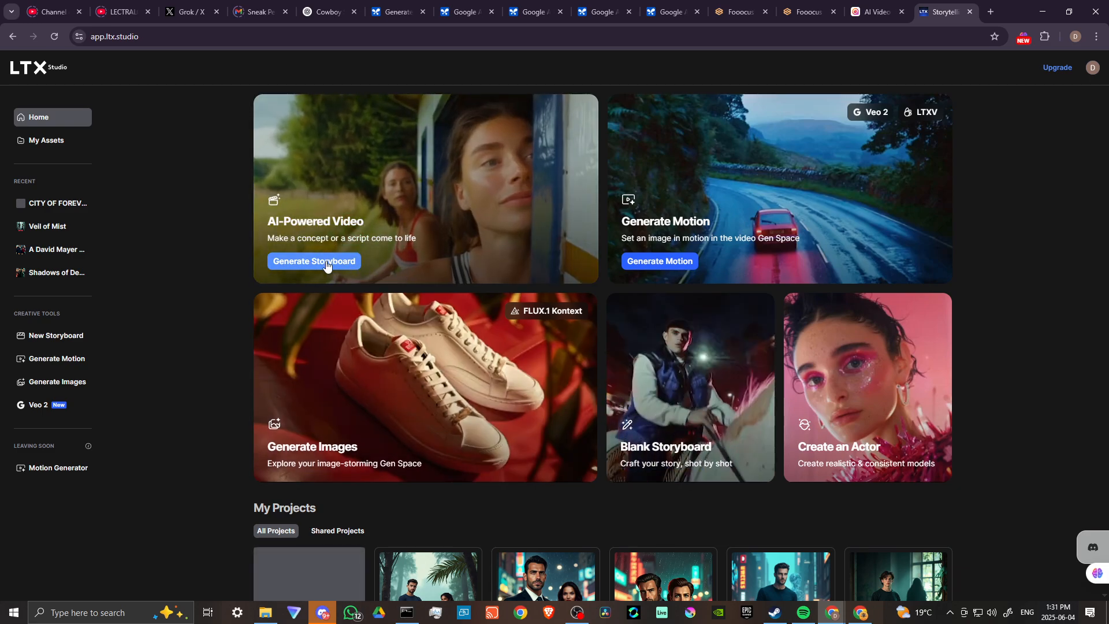
click(327, 263)
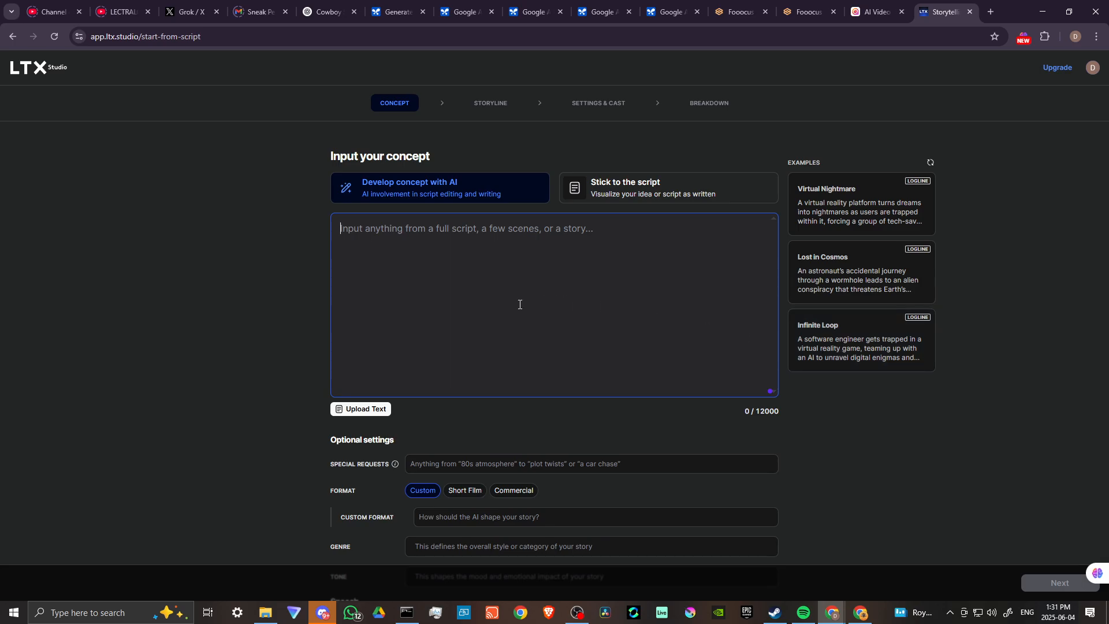
text(C)
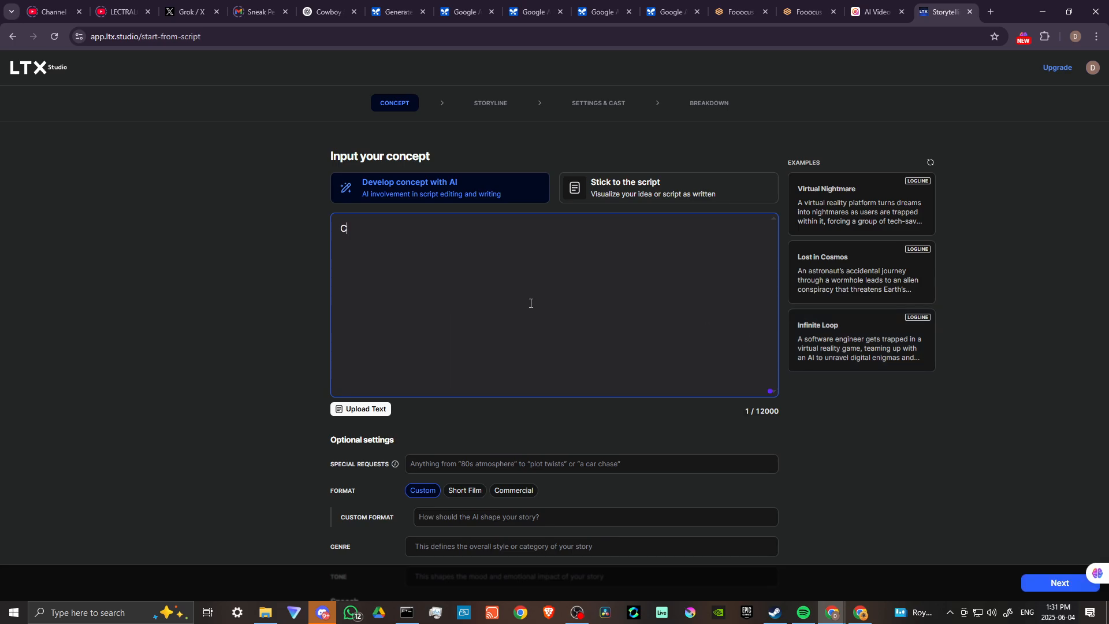
text(ITY OF FOREVER)
text(: A WOMAN REFLECTS ON LIVING IN AN ETERNAL INIFINITE CITY IN THE QUANTUM REALM)
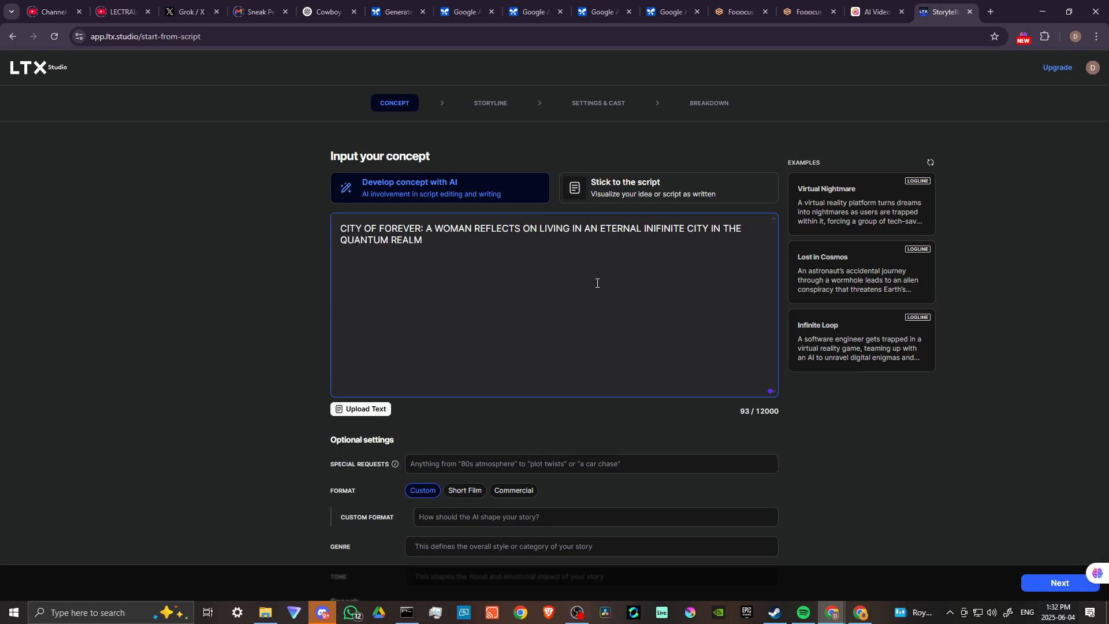
Enter PSYCHADELIC as the special request in the optional settings
scroll(463, 312, down, 2)
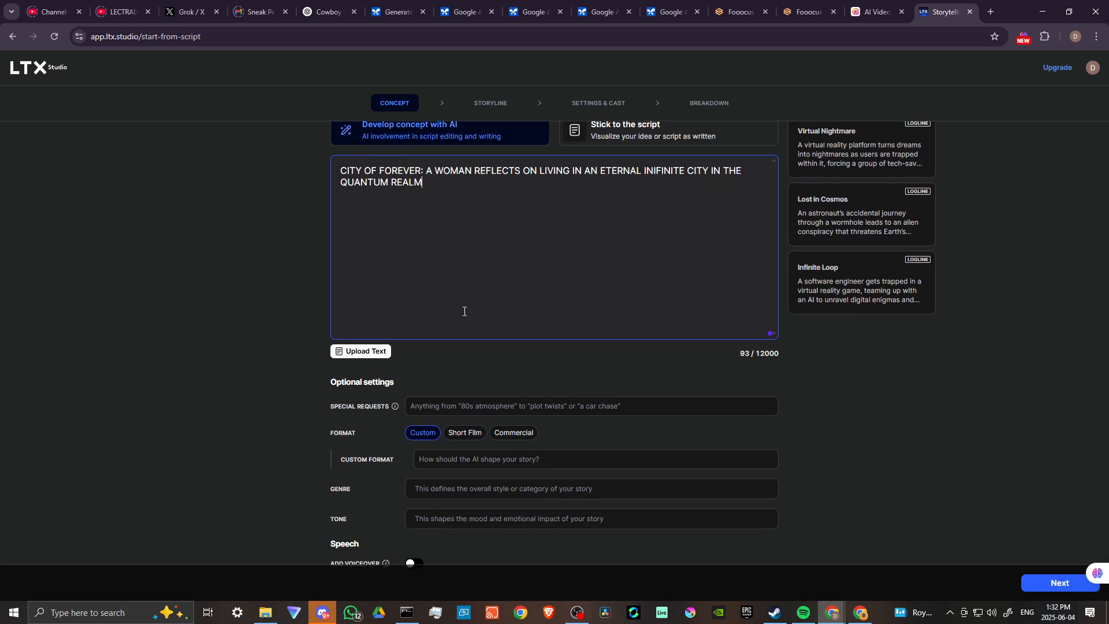
click(436, 396)
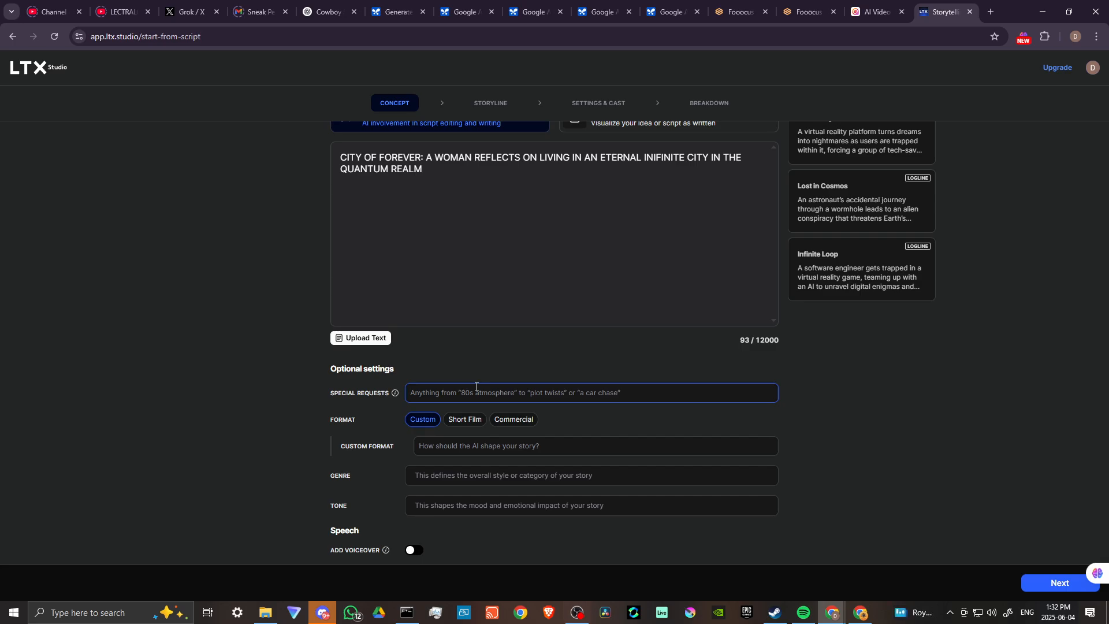
text(PSYCHADELIC)
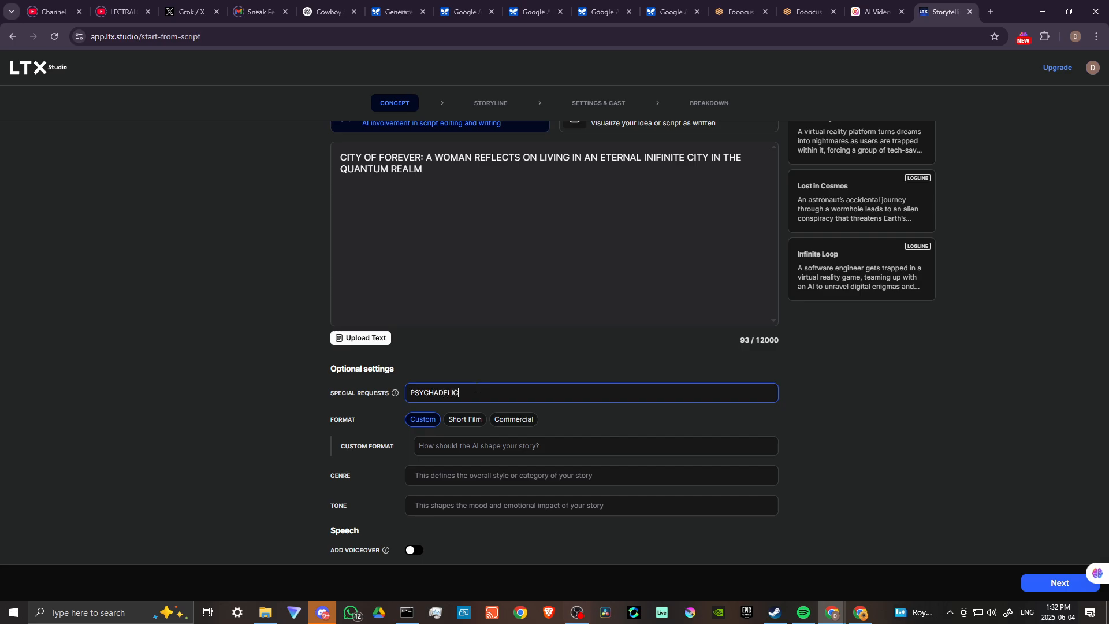
right_click(447, 393)
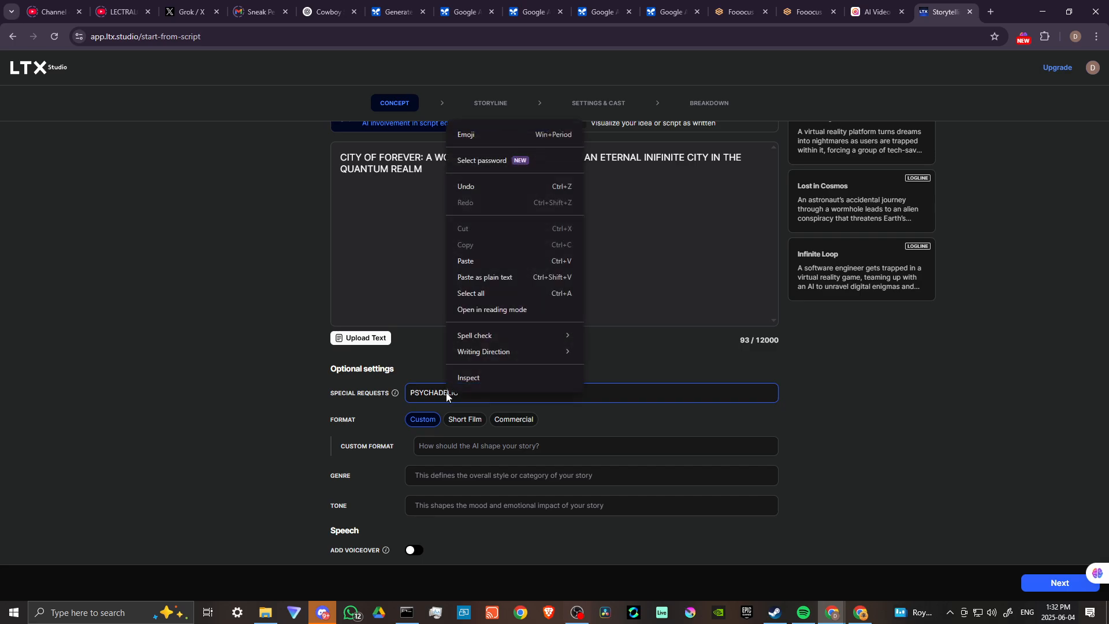
click(444, 393)
double_click(440, 394)
right_click(437, 395)
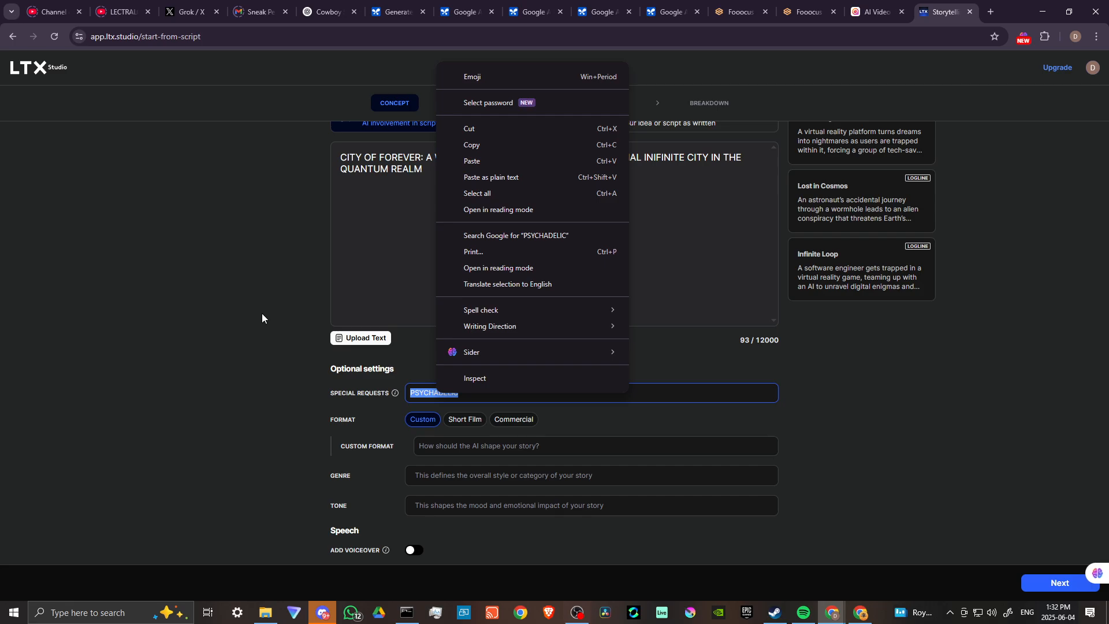
click(262, 315)
Correct the special request's spelling to PSYCHEDELIC and set the story format to Short Film
click(438, 393)
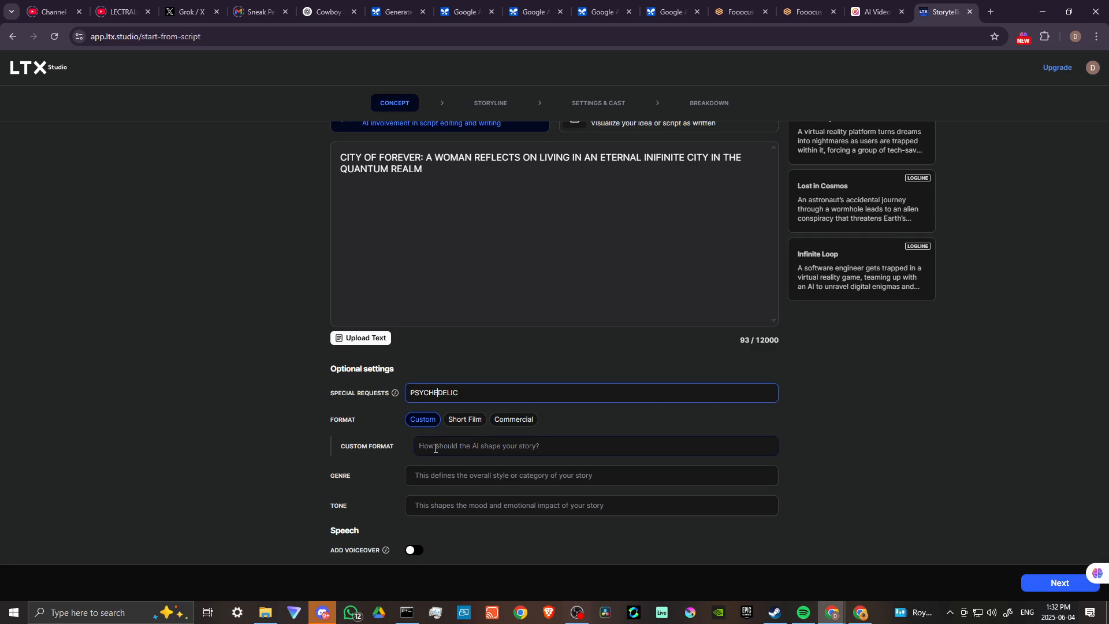
click(468, 421)
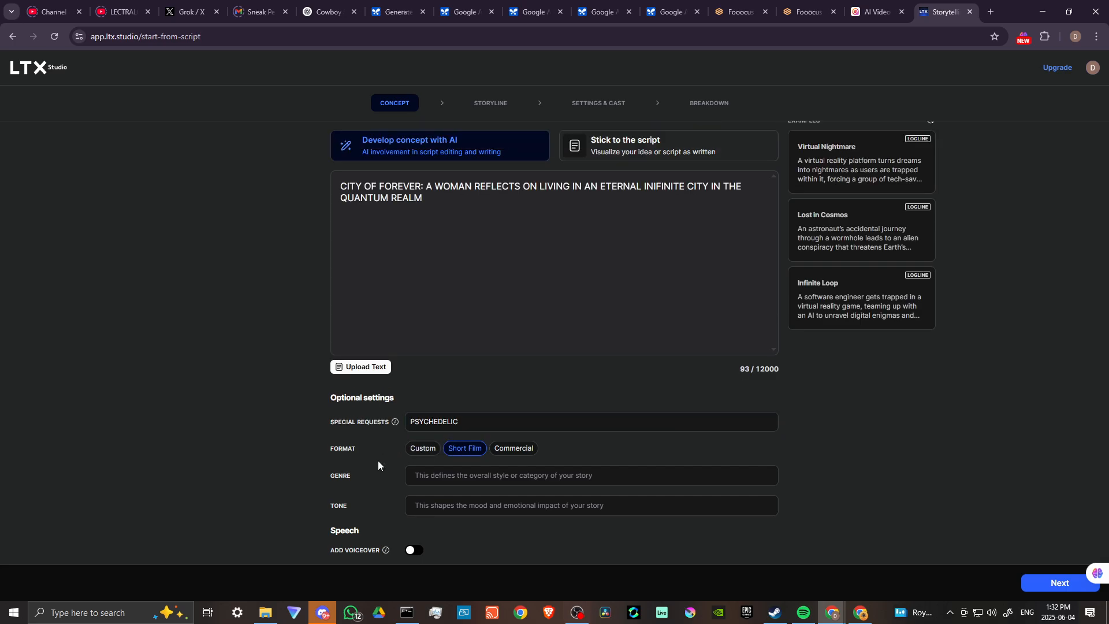
Set the story's genre to Science Fiction and its tone to Serious, and continue to the storyline stage
click(441, 476)
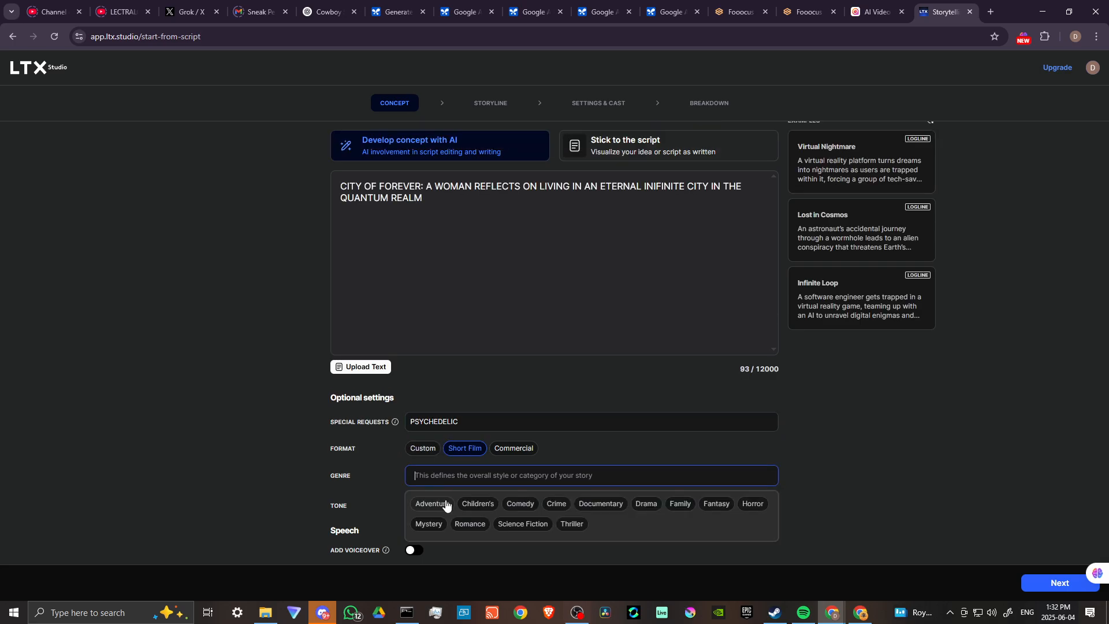
click(520, 524)
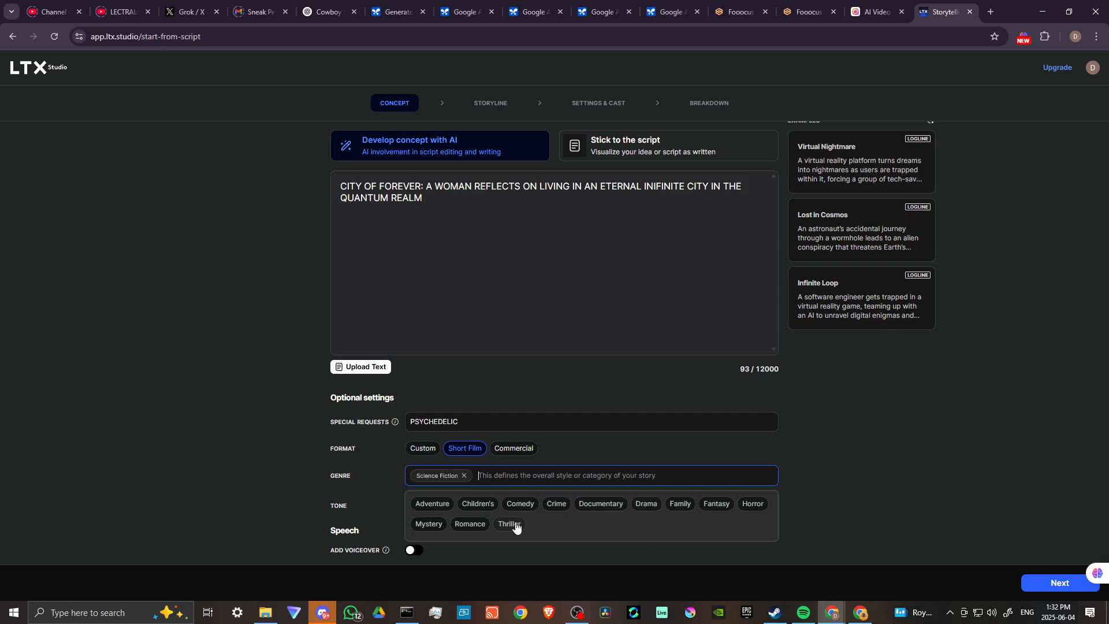
click(273, 476)
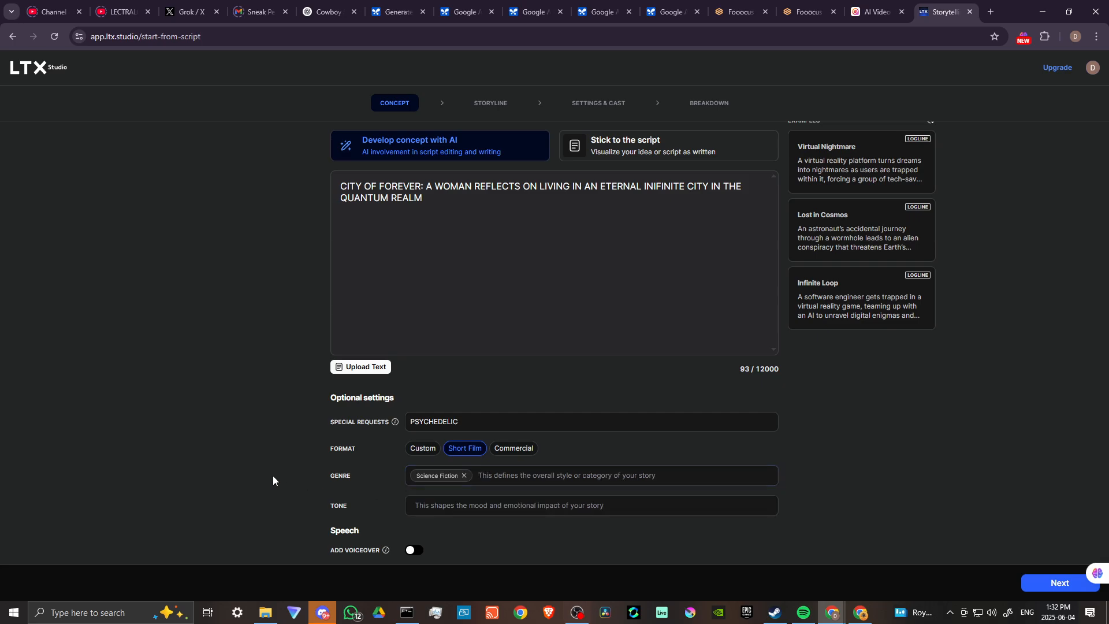
click(459, 504)
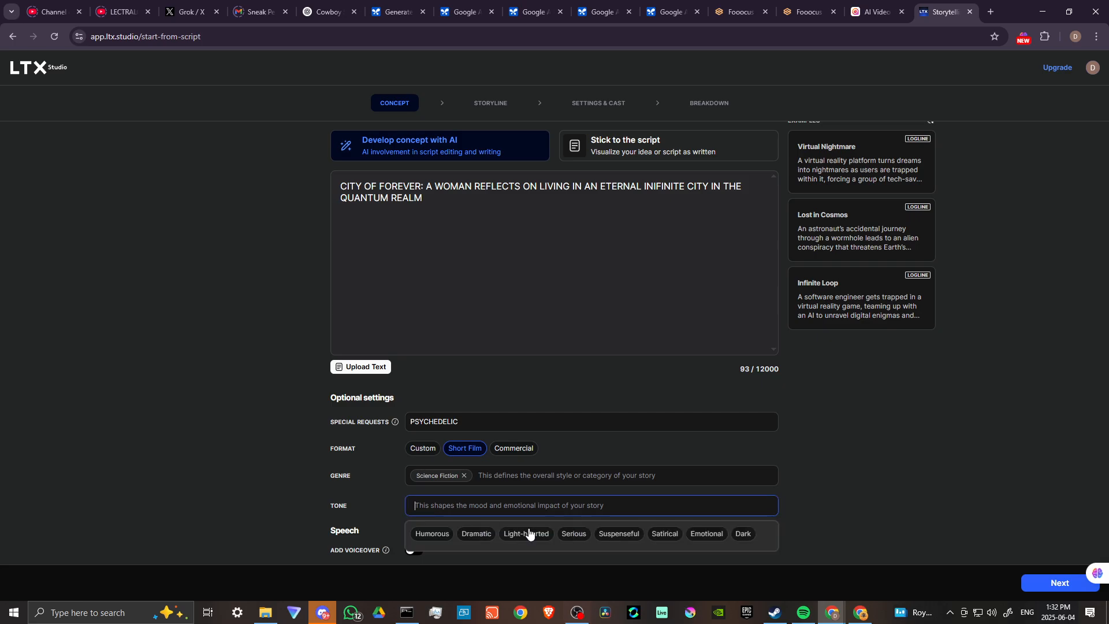
click(572, 539)
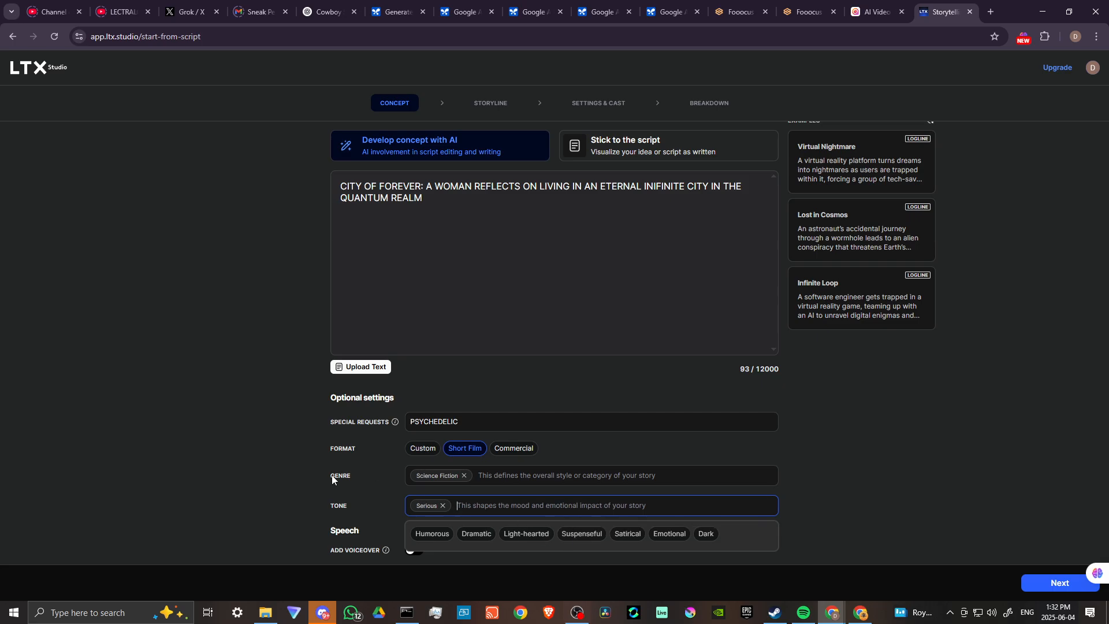
click(231, 469)
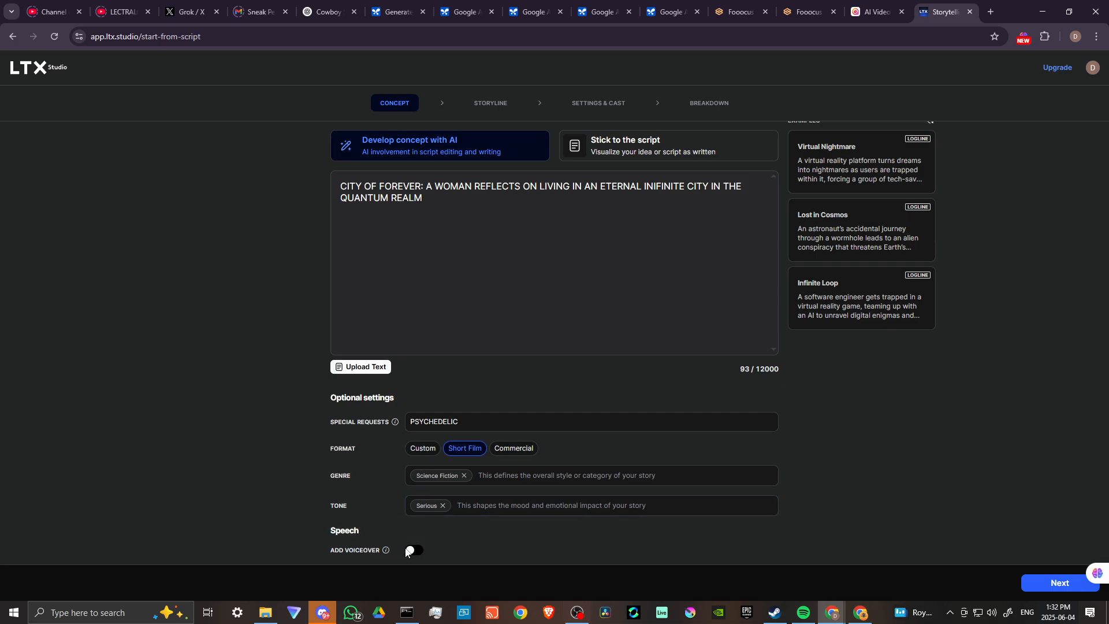
click(1040, 582)
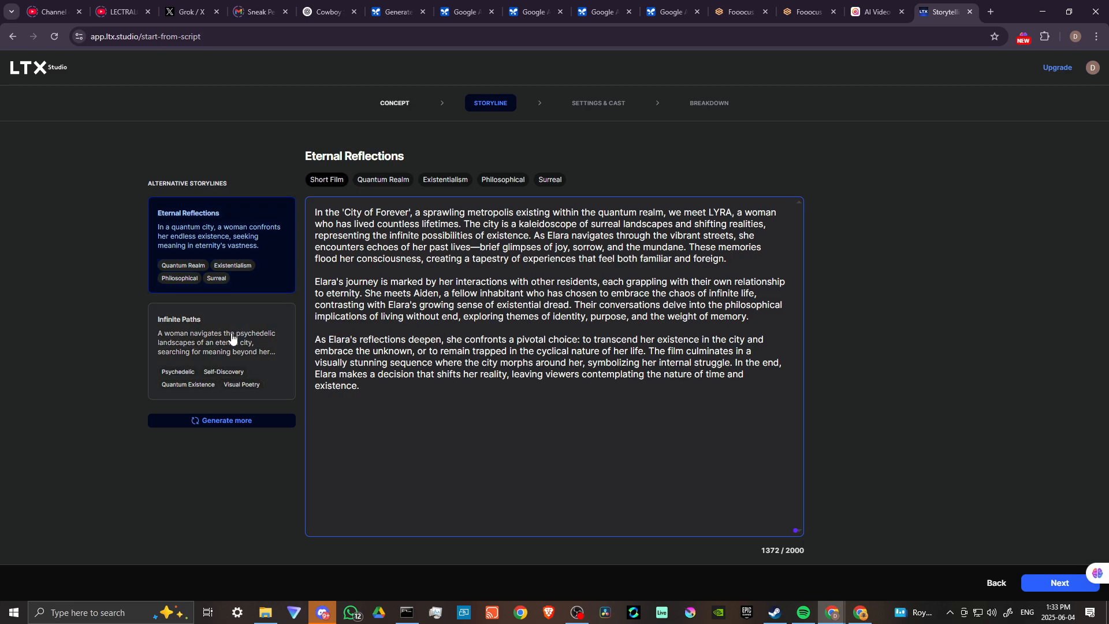
Compare the Infinite Paths storyline, choose Eternal Reflections, and continue with the default project settings and cast to the breakdown
click(258, 332)
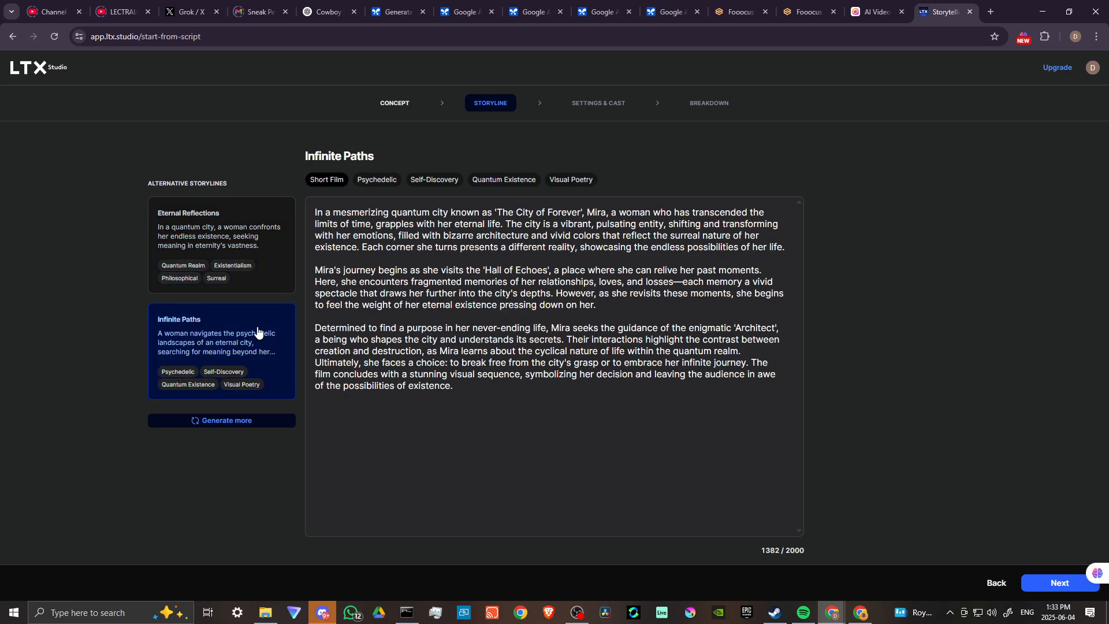
click(275, 249)
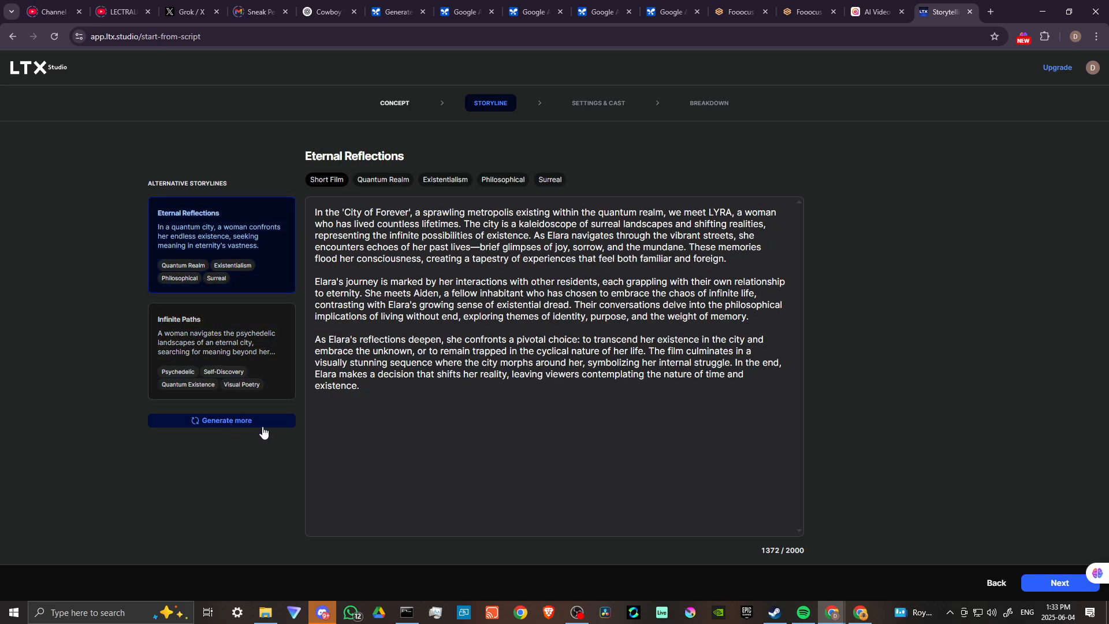
click(1059, 585)
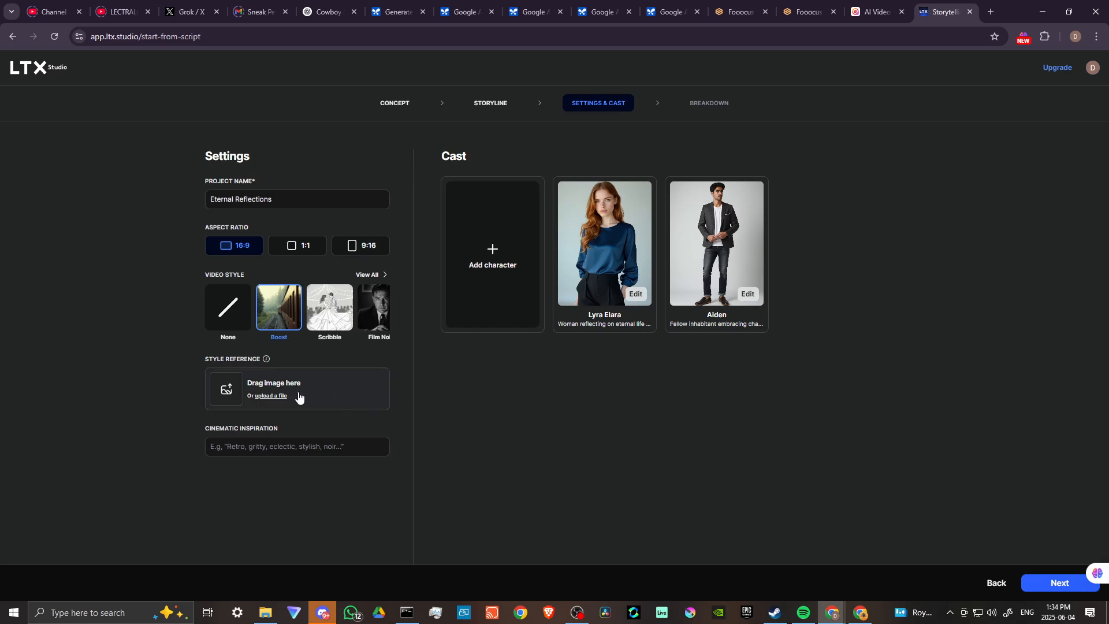
click(243, 446)
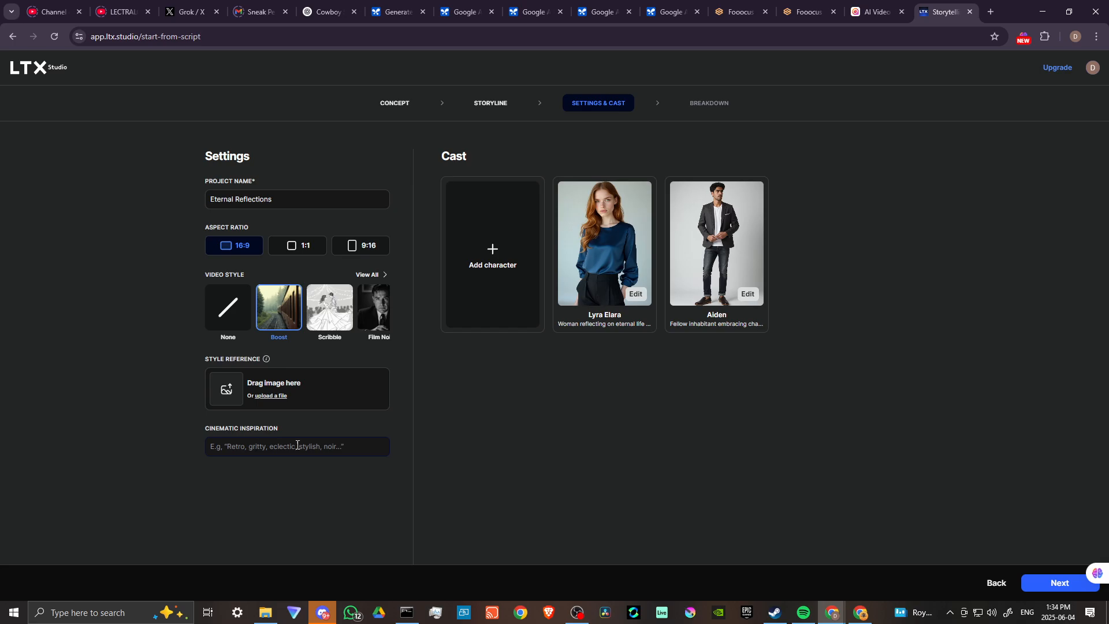
click(1060, 583)
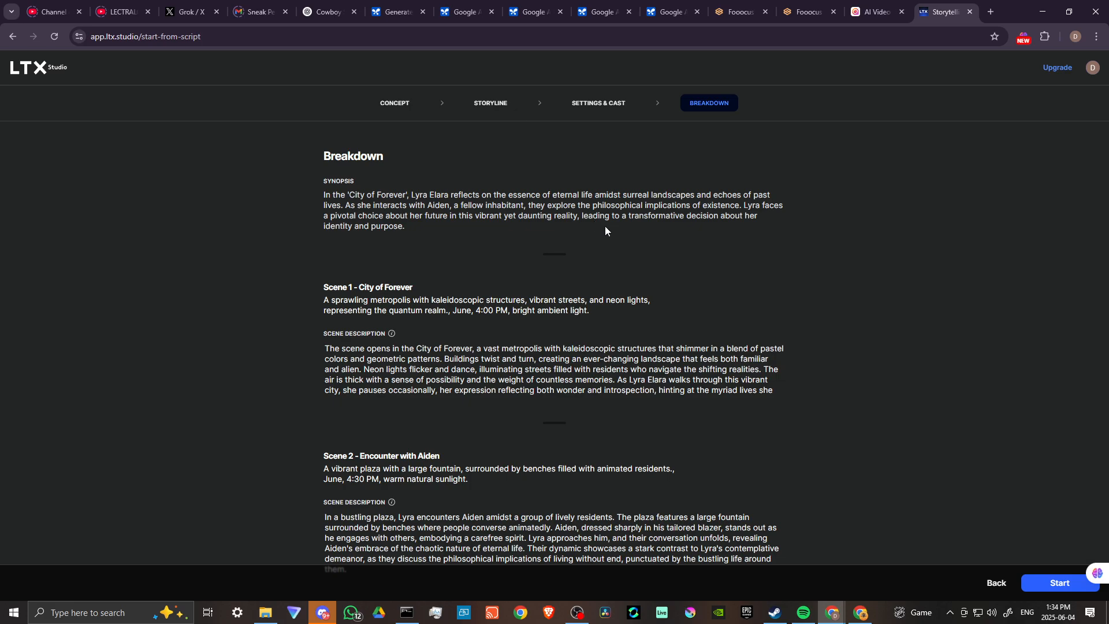
Review the synopsis and scene descriptions in the breakdown, and start generating the storyboard
scroll(481, 203, down, 2)
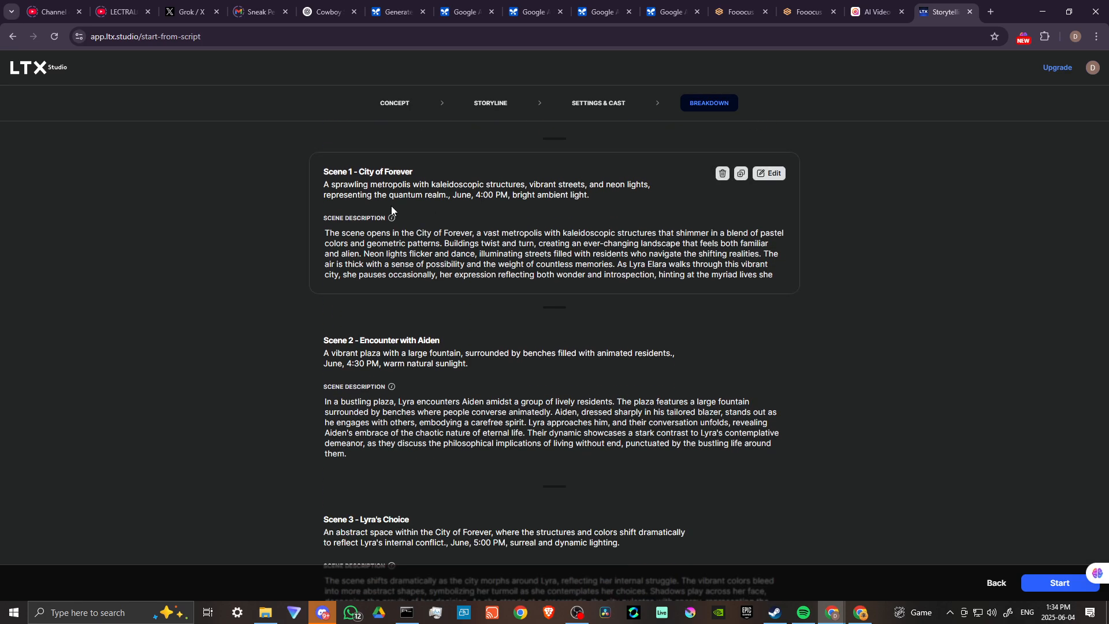
scroll(458, 252, down, 2)
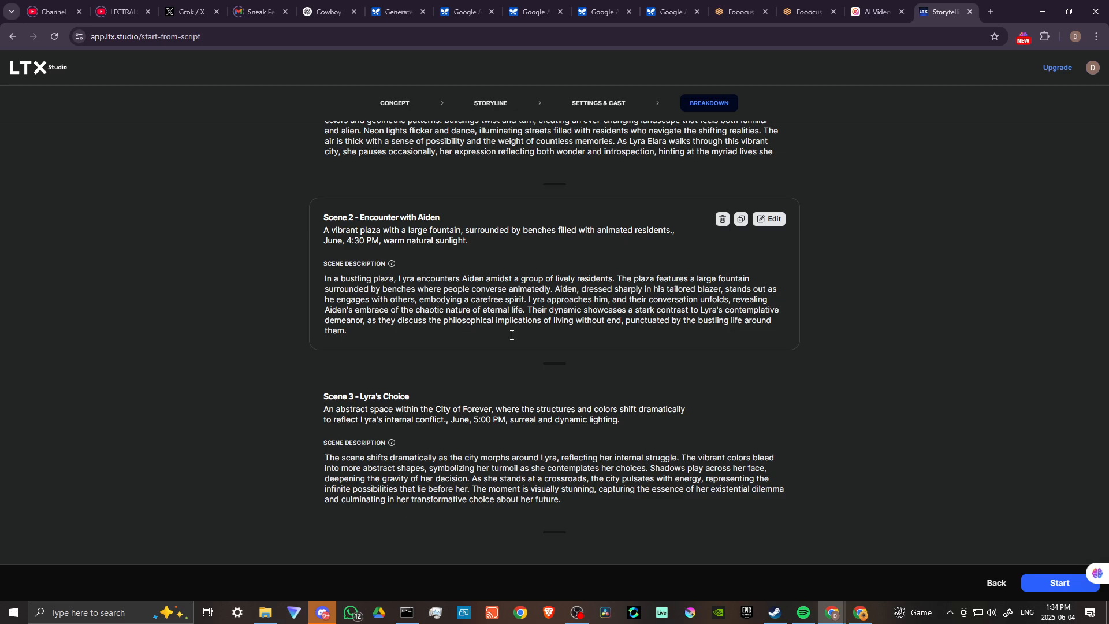
scroll(594, 433, up, 4)
scroll(597, 421, down, 4)
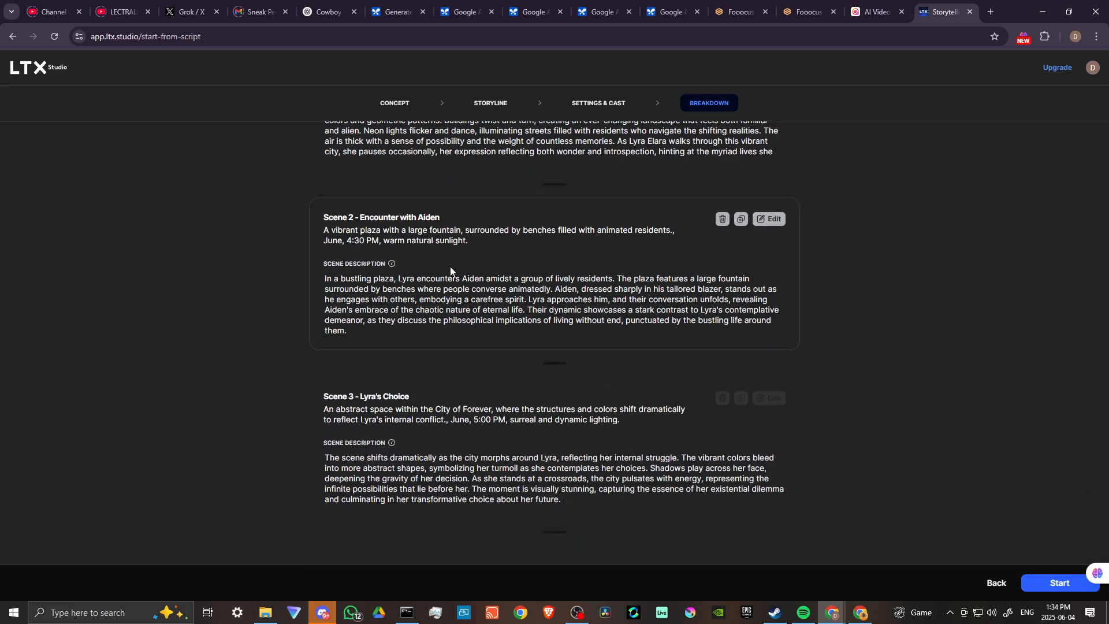
scroll(605, 390, up, 1)
scroll(605, 393, up, 3)
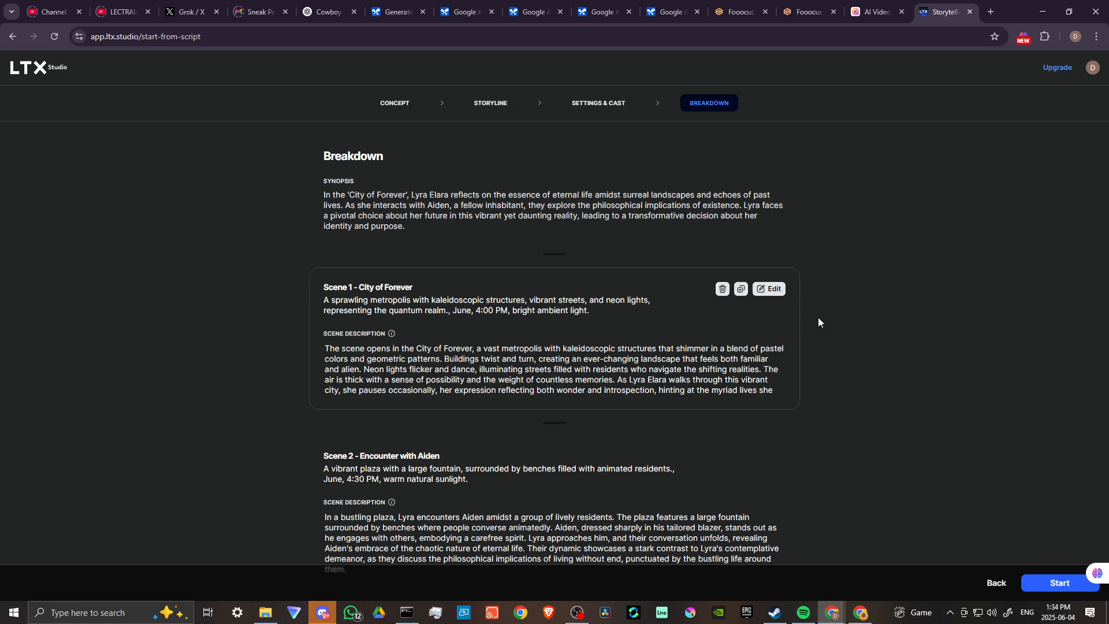
click(1050, 588)
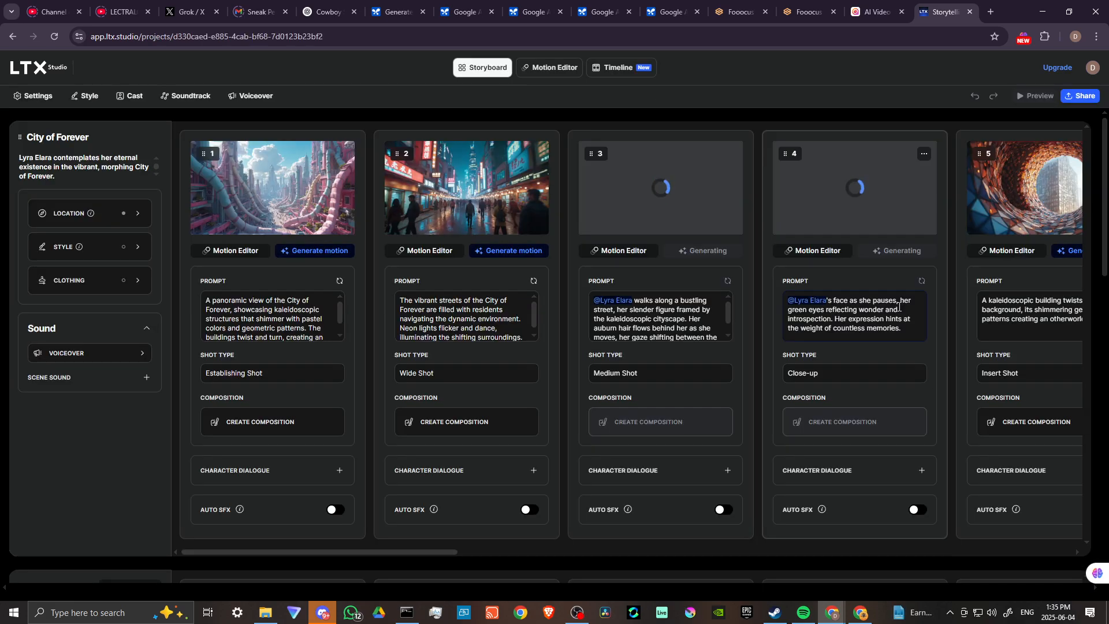
Look over the storyboard's City of Forever, Encounter with Aiden and Lyra's Choice scenes, and browse the first scene's shots
mouse_move(550, 274)
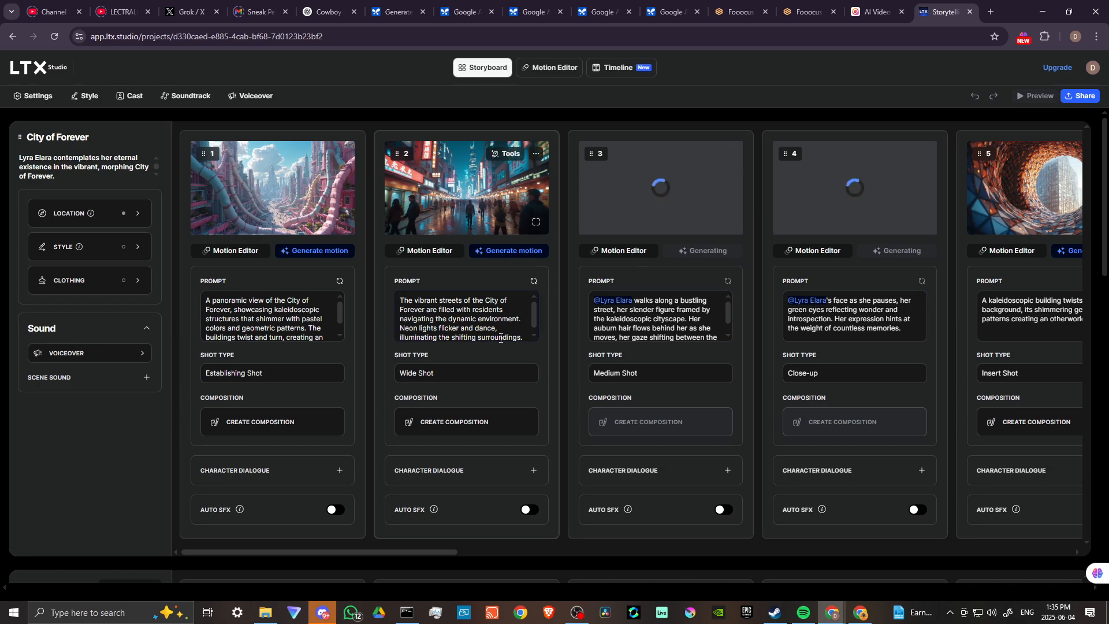
mouse_move(236, 188)
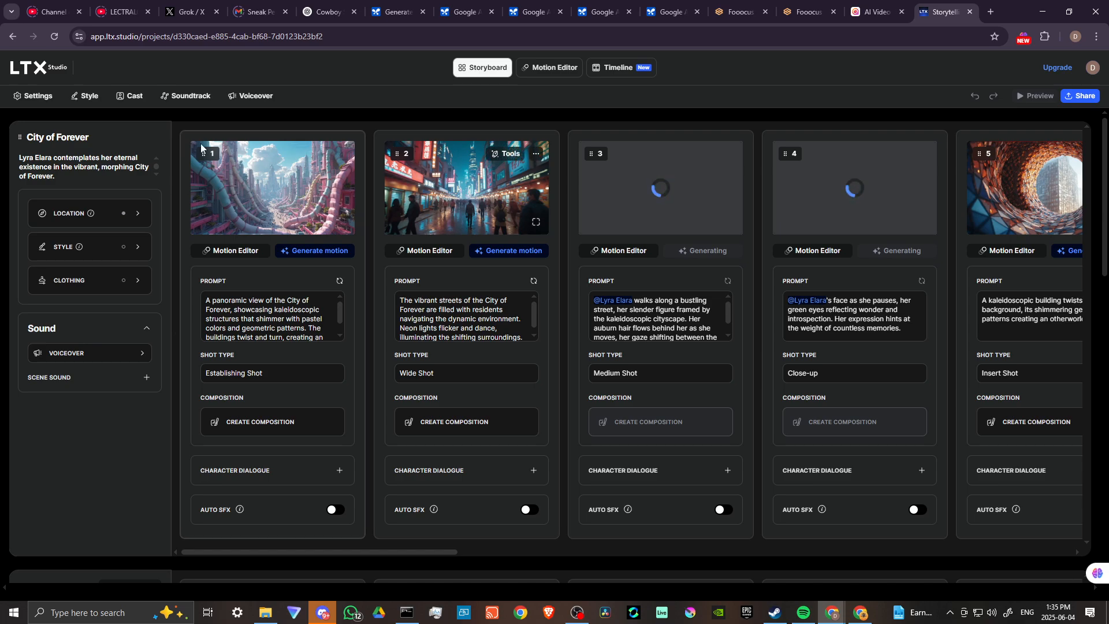
scroll(139, 208, down, 1)
scroll(196, 338, down, 5)
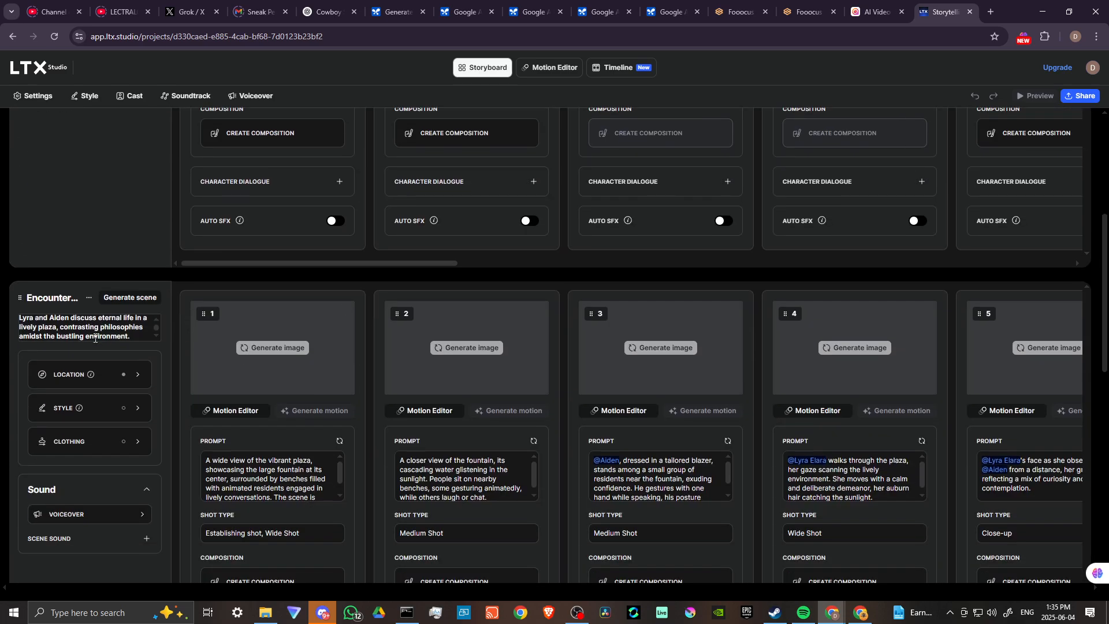
scroll(126, 445, down, 3)
scroll(126, 444, down, 5)
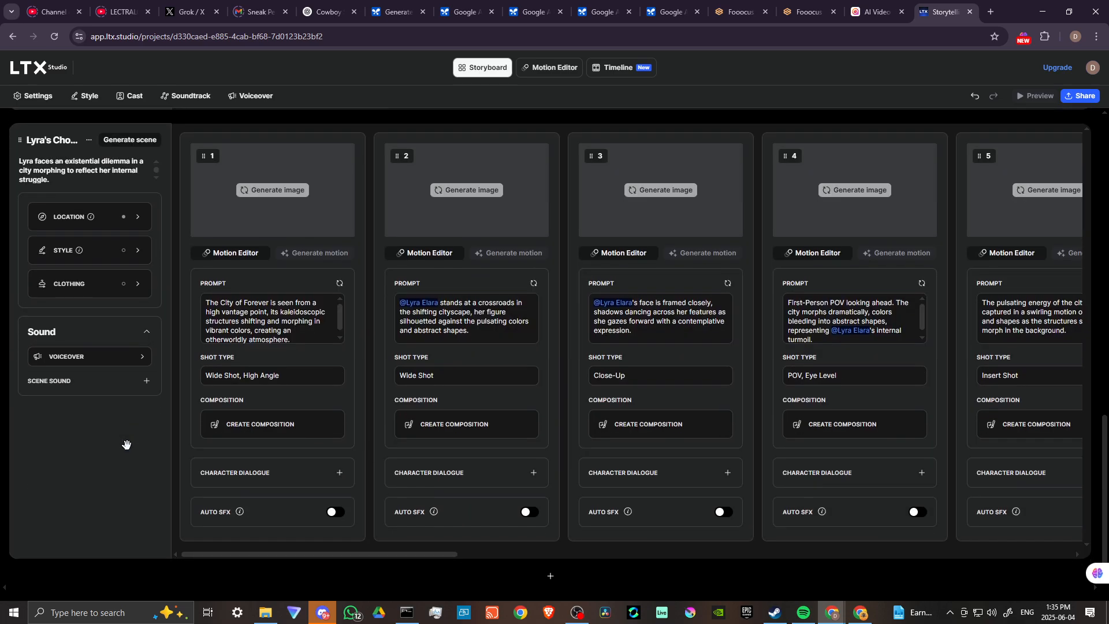
scroll(127, 442, up, 8)
scroll(127, 442, up, 4)
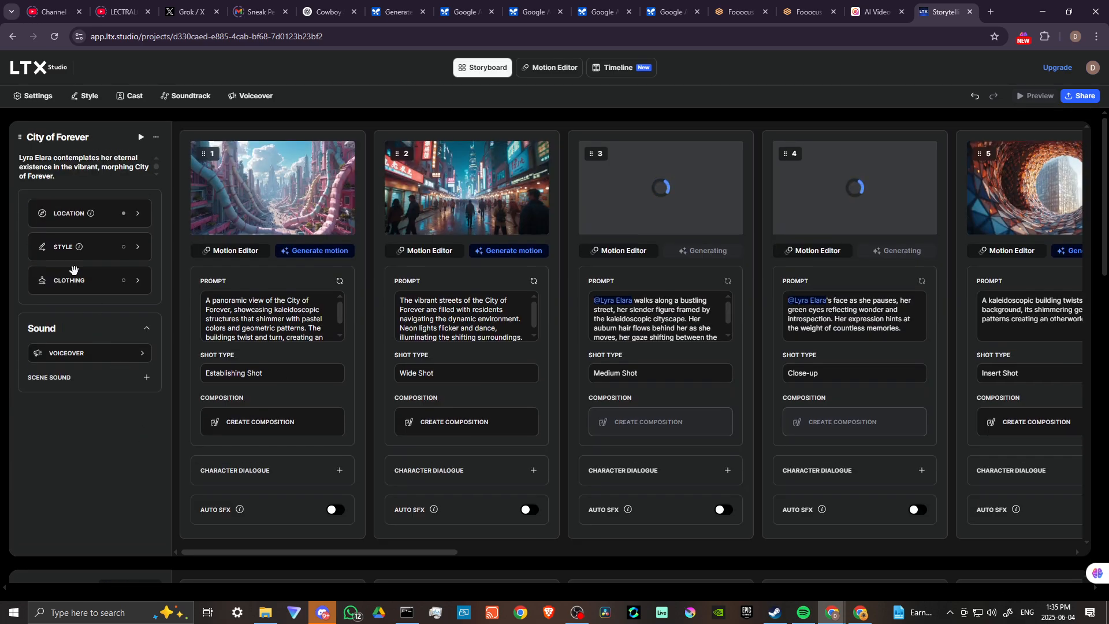
drag(212, 551, 183, 517)
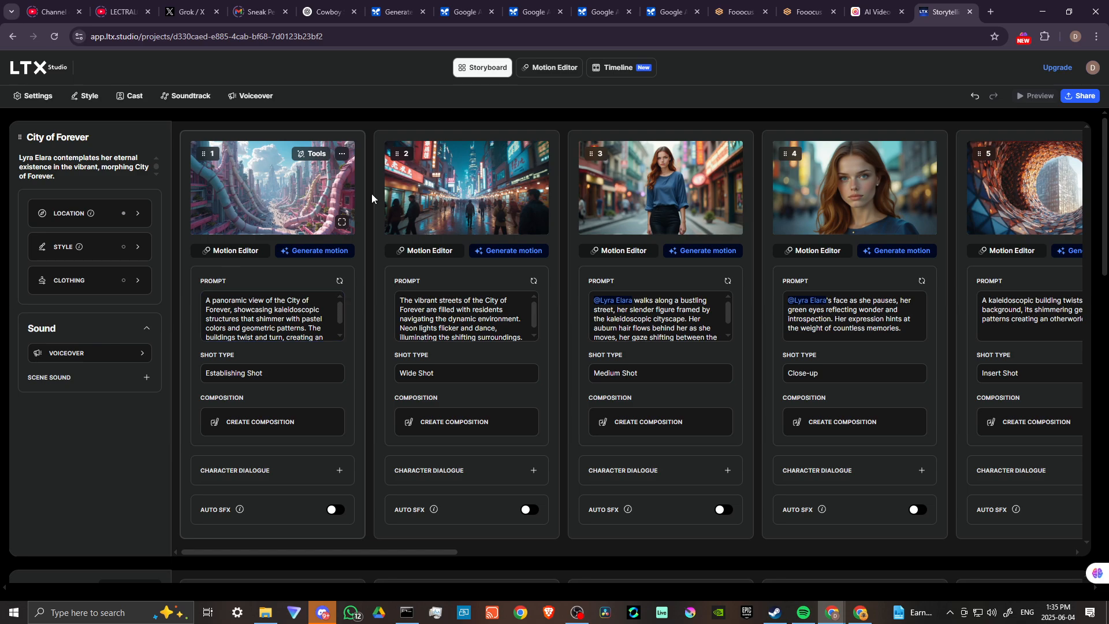
drag(396, 552, 325, 528)
Read the Encounter scene's first shot prompt and examine the shots planned for the second and third scenes
scroll(190, 274, down, 5)
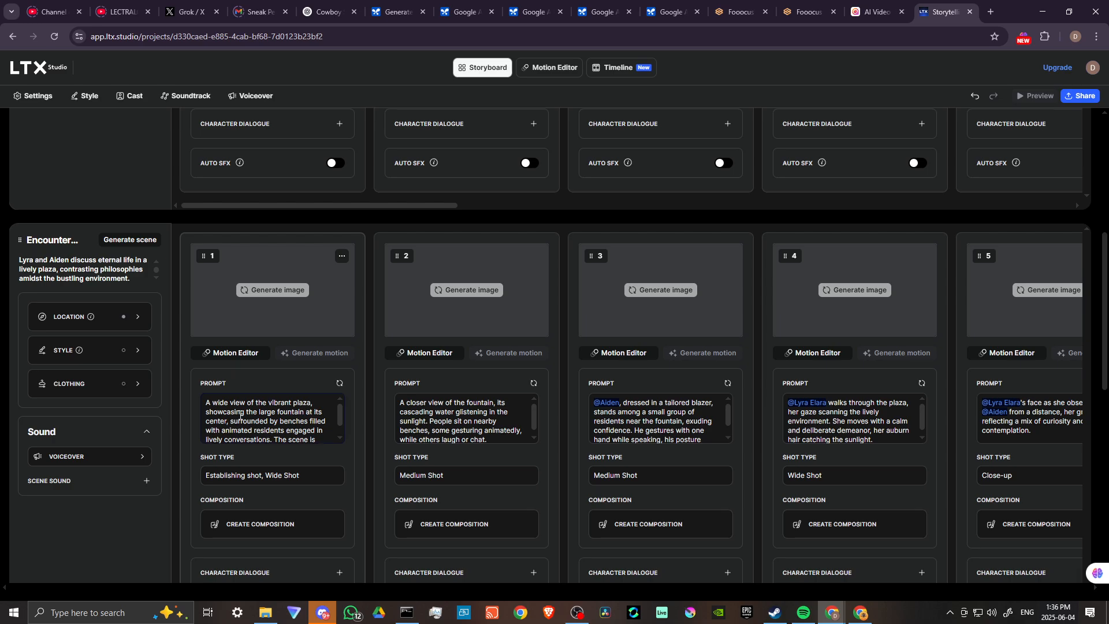
scroll(241, 415, down, 1)
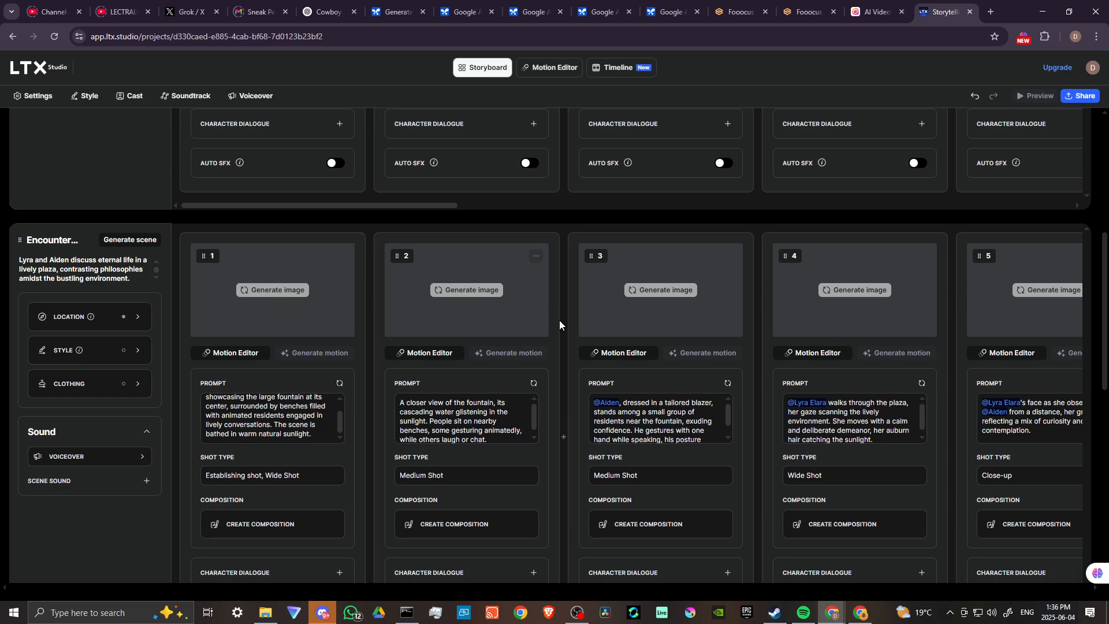
scroll(196, 332, up, 5)
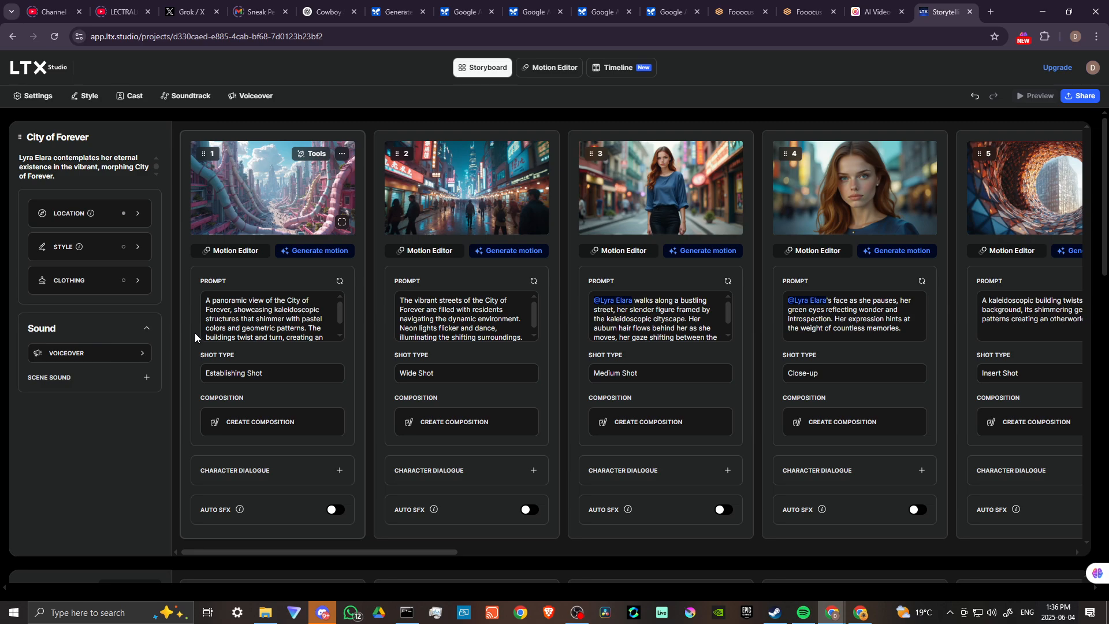
scroll(179, 335, down, 5)
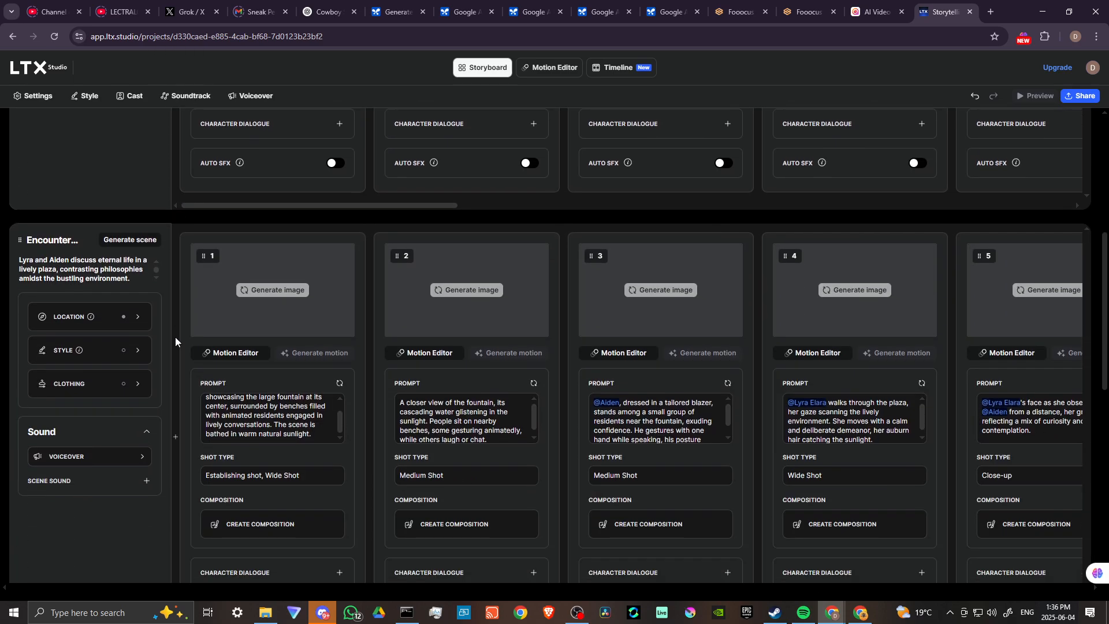
scroll(175, 337, down, 8)
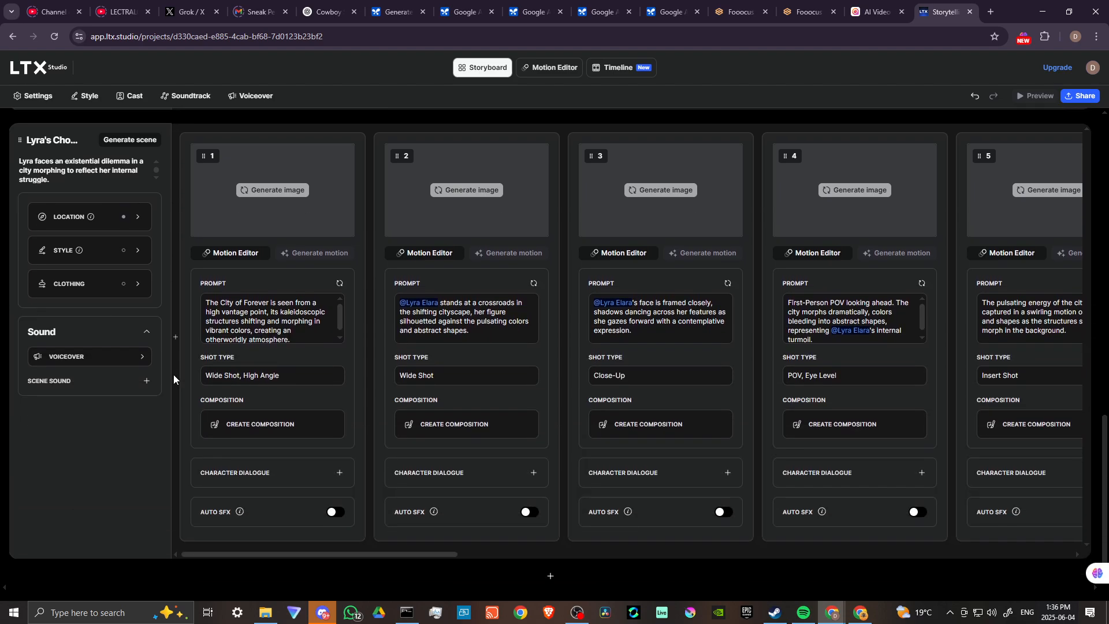
scroll(173, 376, up, 6)
scroll(174, 375, up, 2)
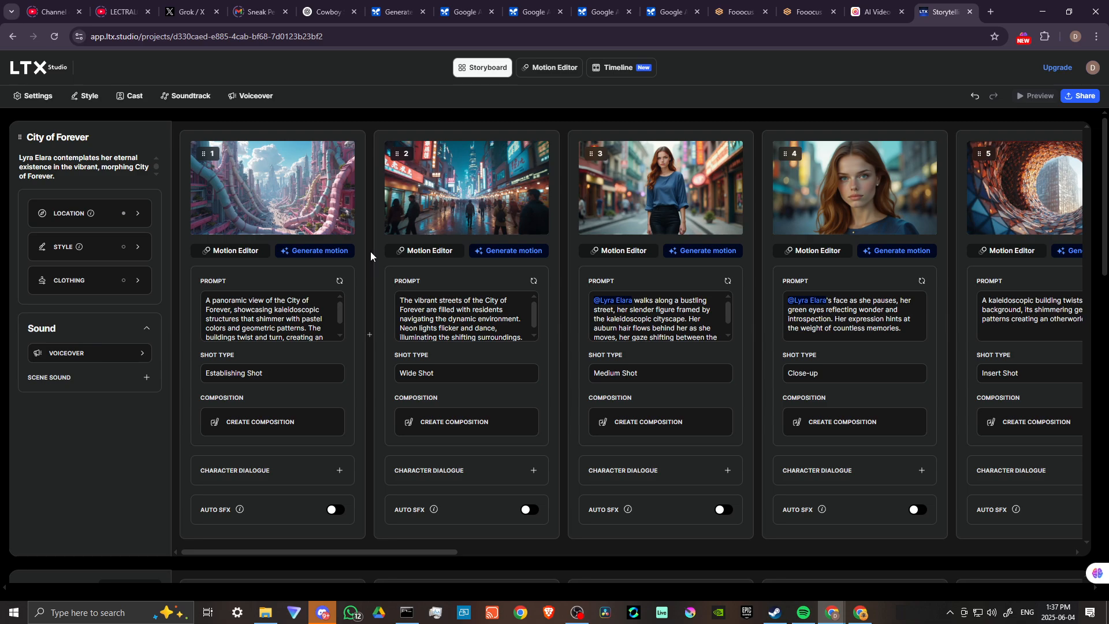
Examine the generated images of the City of Forever scene from the opening shots through shots 11 to 15
scroll(372, 251, down, 1)
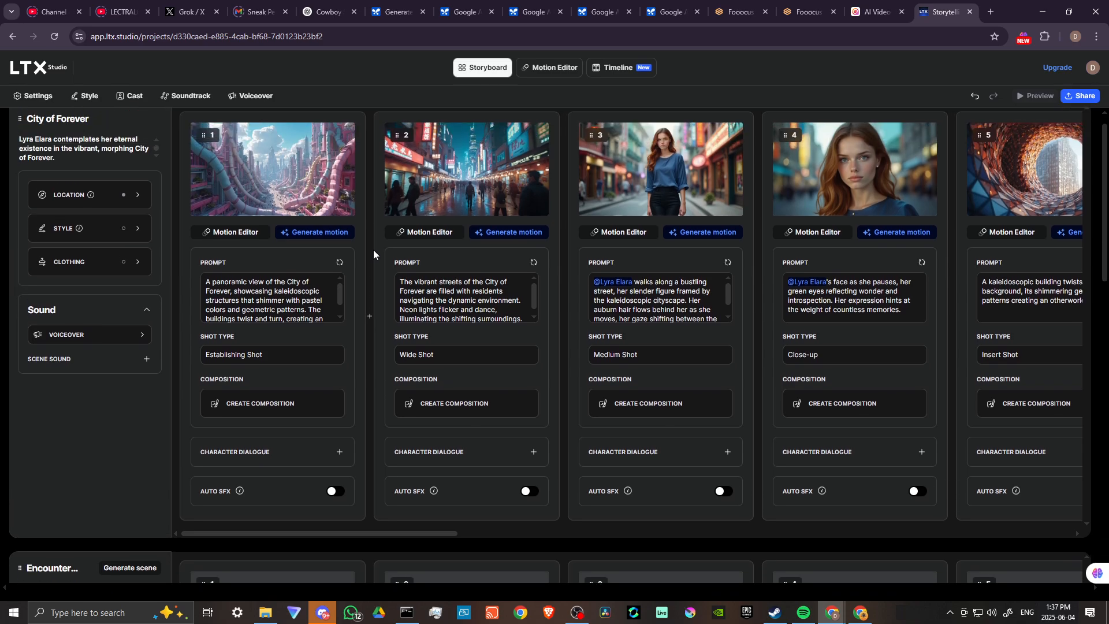
scroll(373, 249, up, 1)
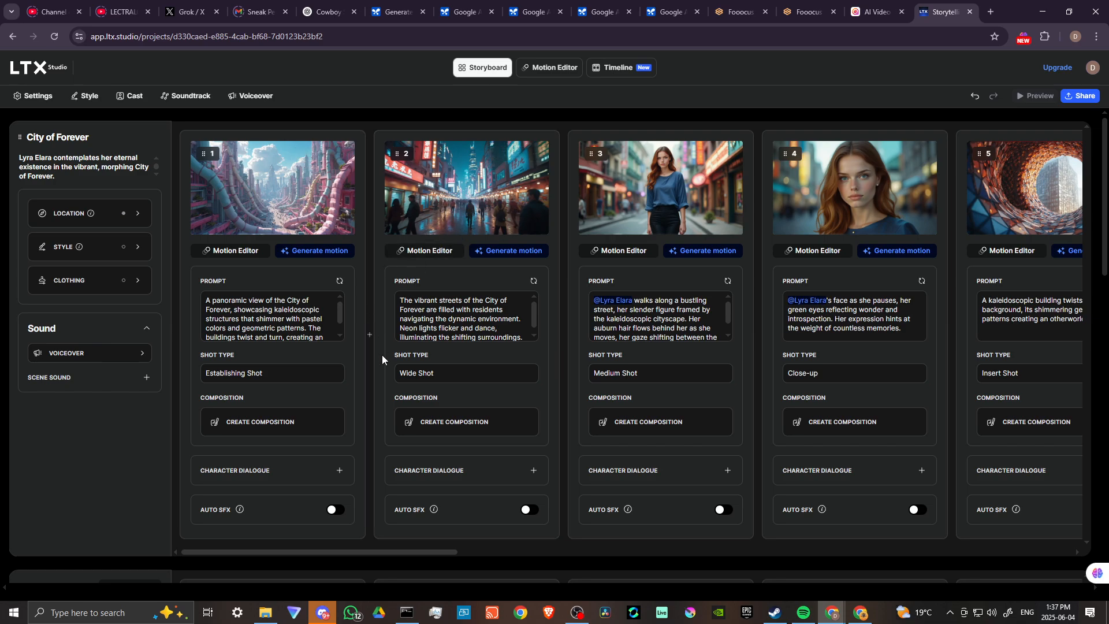
drag(389, 553, 940, 543)
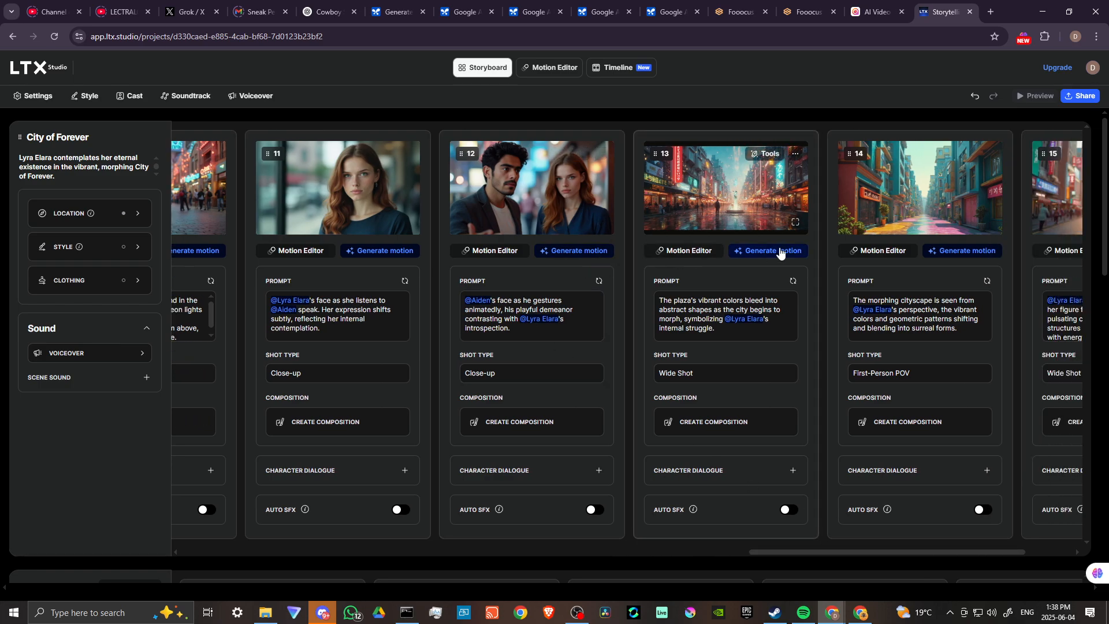